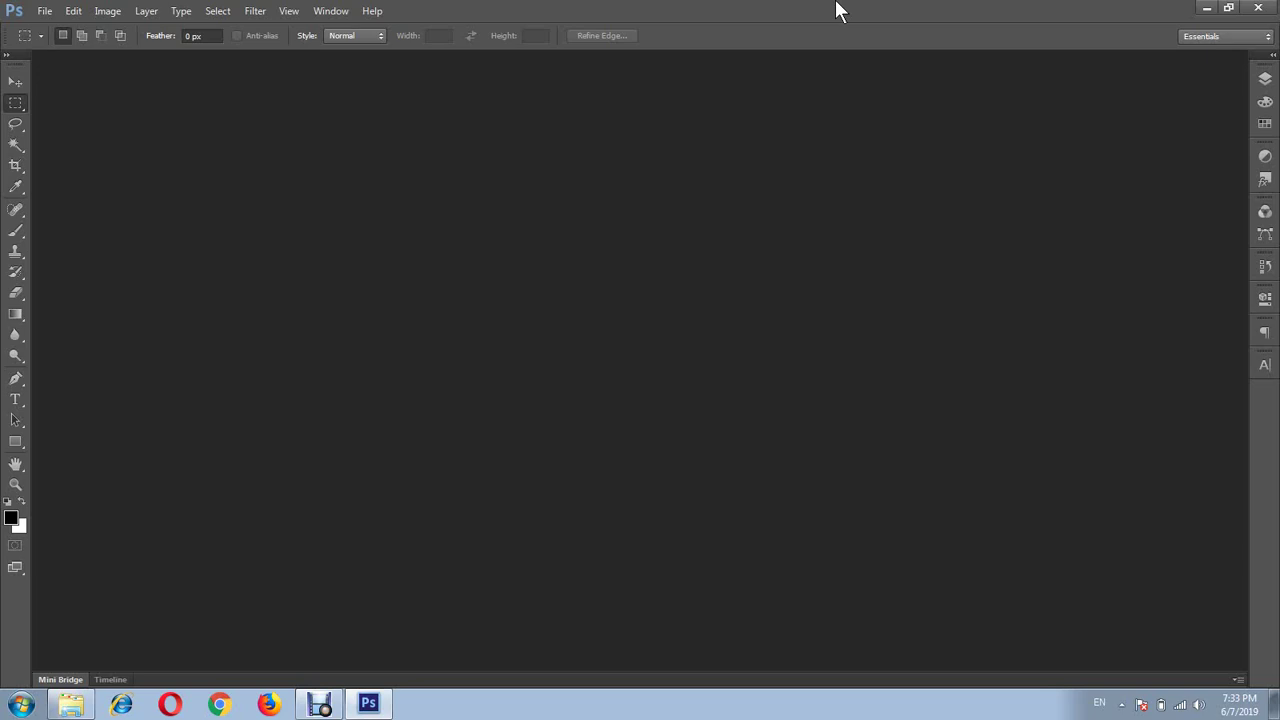
Open the File menu to begin creating a new document
left_click(44, 11)
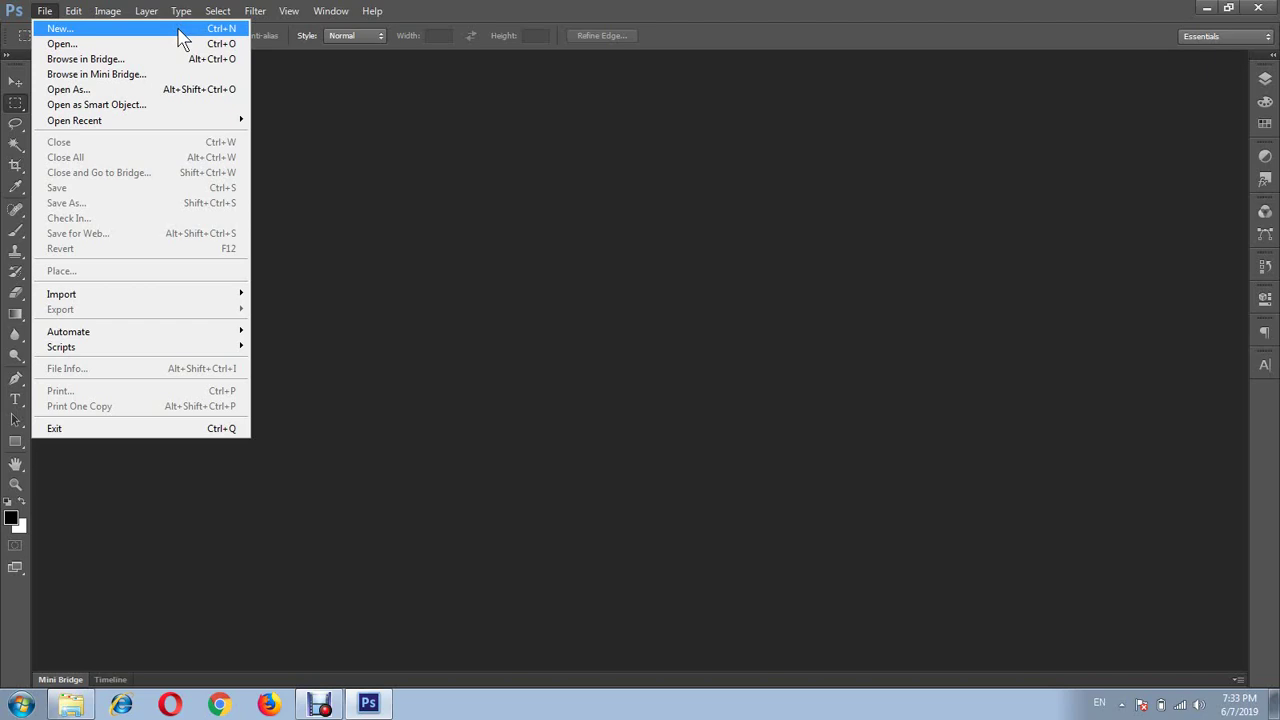
Name a new document 'Tools Introduction' with the Default Photoshop Size preset, 7 × 5 in at 72 ppi
left_click(180, 32)
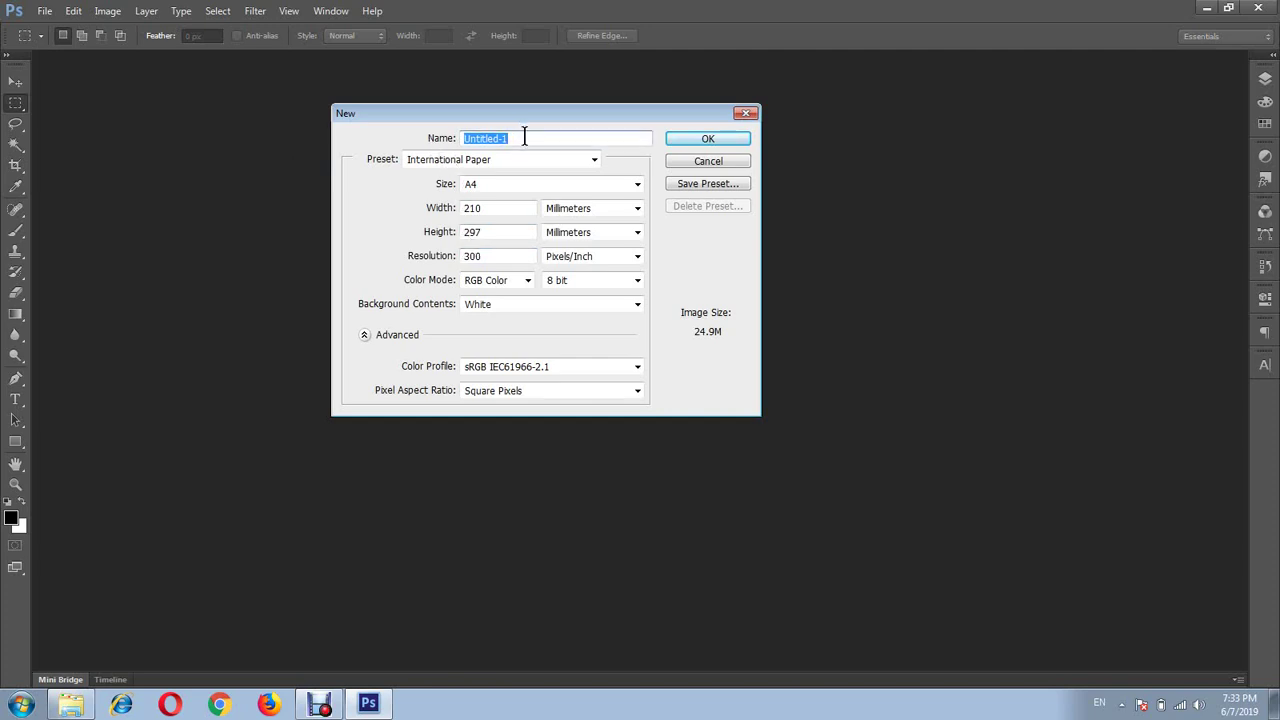
type("Tools Introduction")
left_click(593, 161)
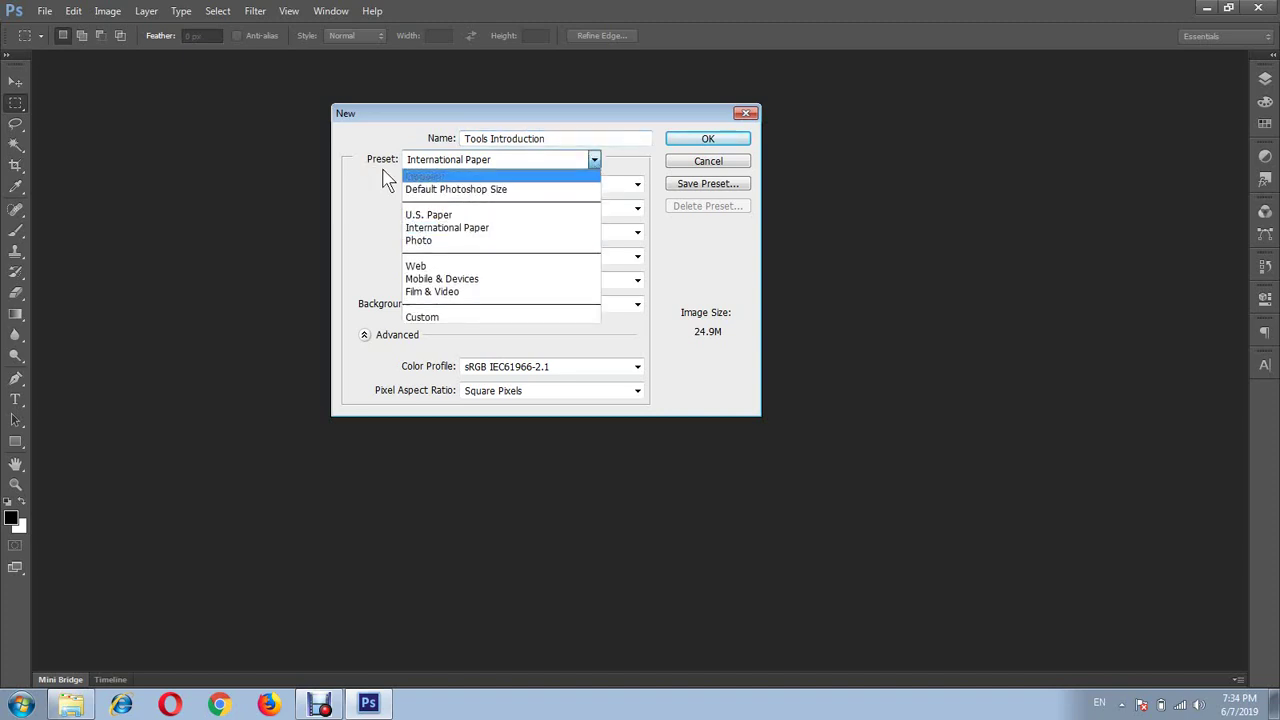
left_click(372, 222)
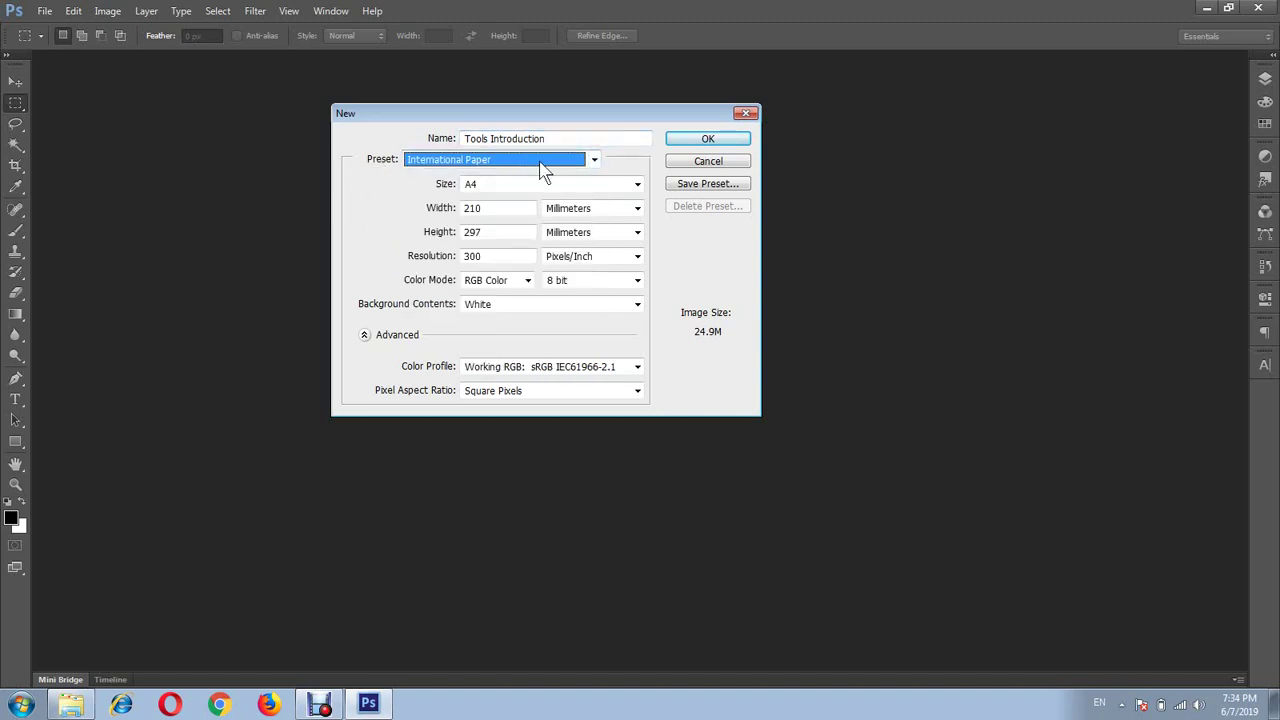
left_click(595, 166)
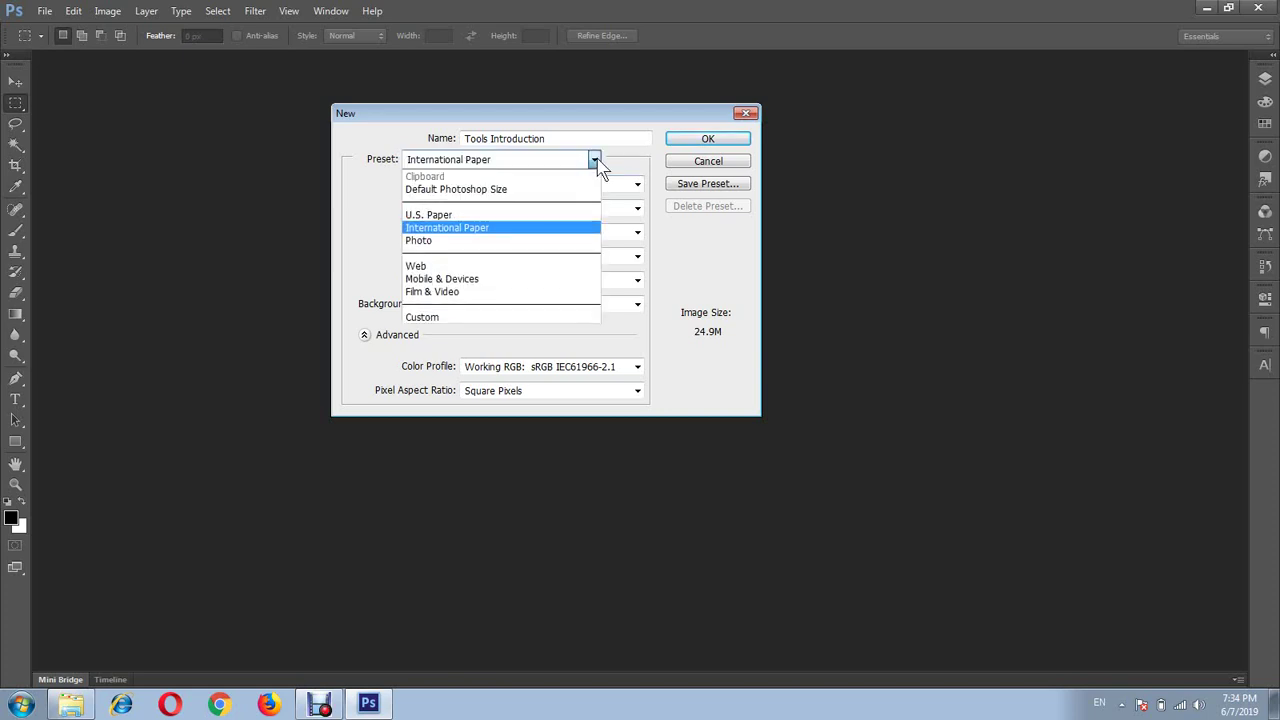
left_click(448, 195)
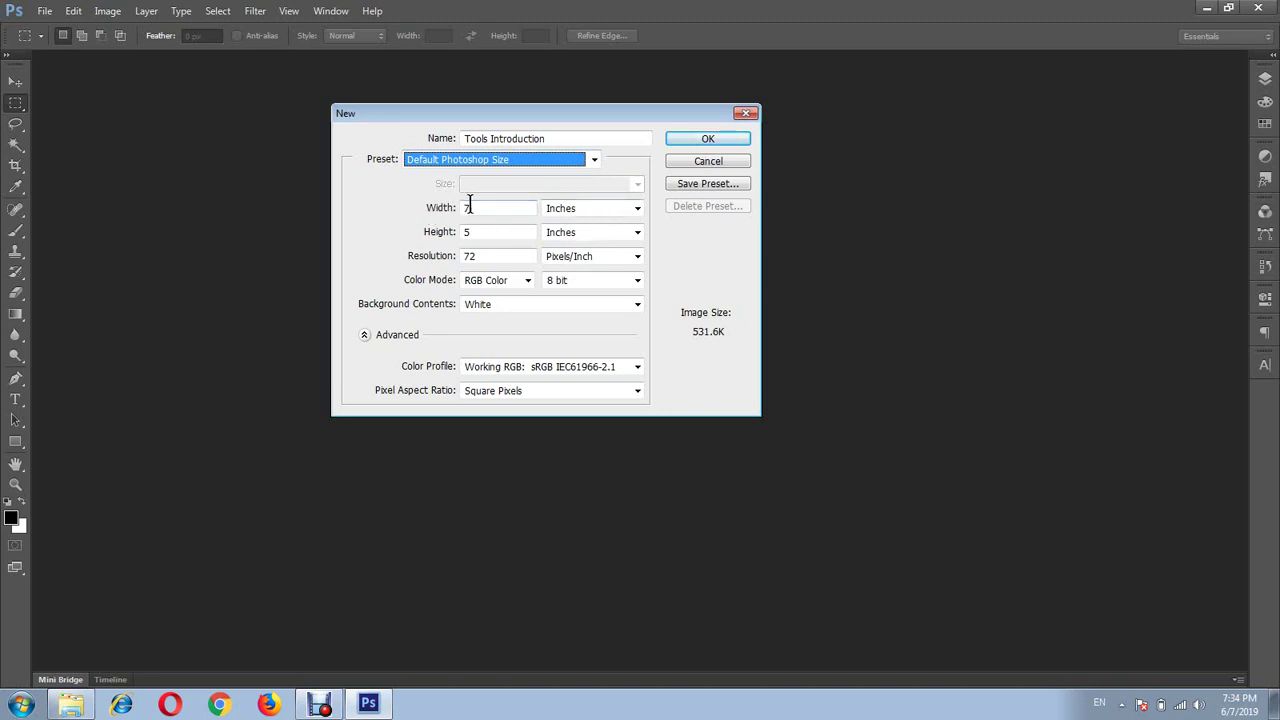
key("Tab")
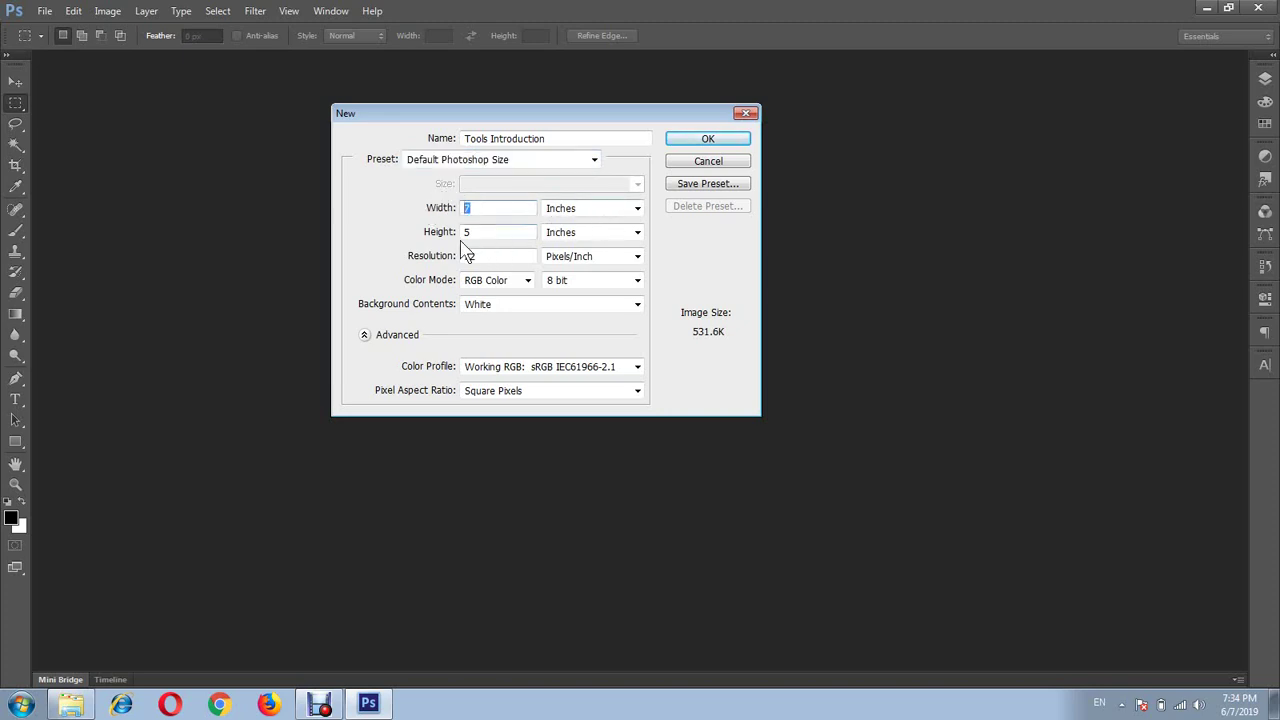
key("Tab")
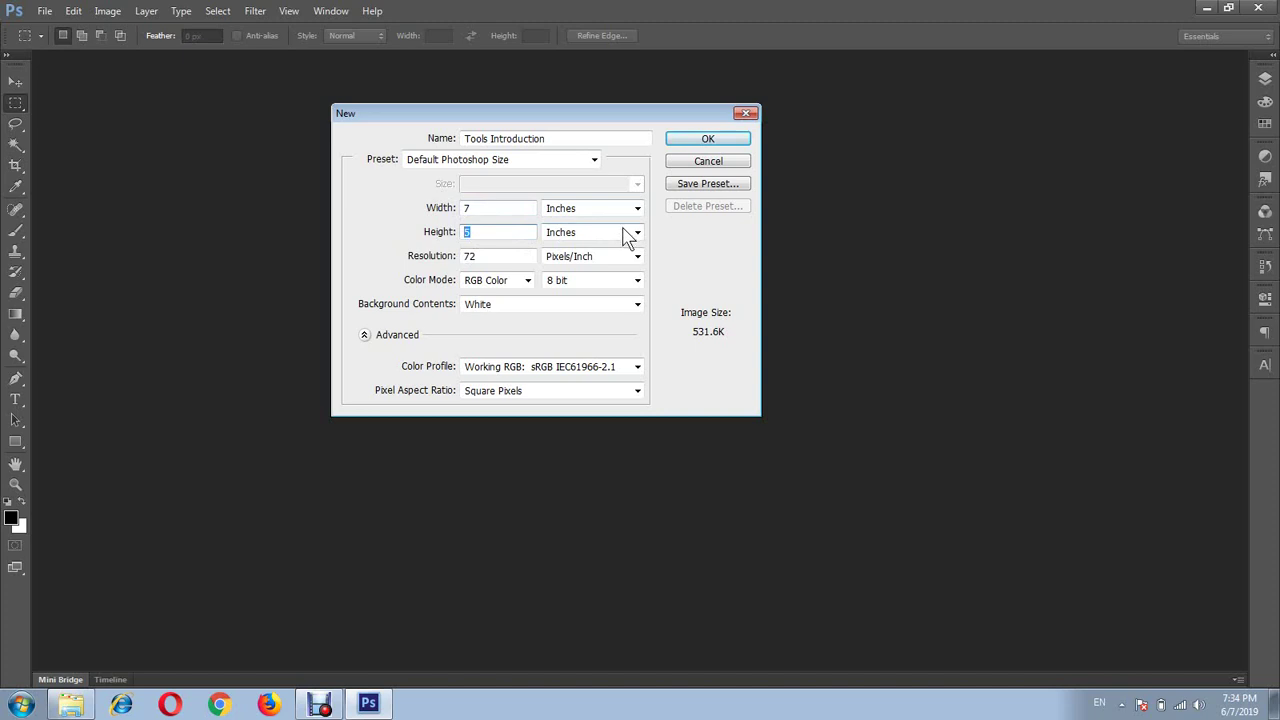
Try U.S. Paper Letter, Legal and Tabloid sizes, then settle on International Paper A4 at 300 ppi
left_click(561, 163)
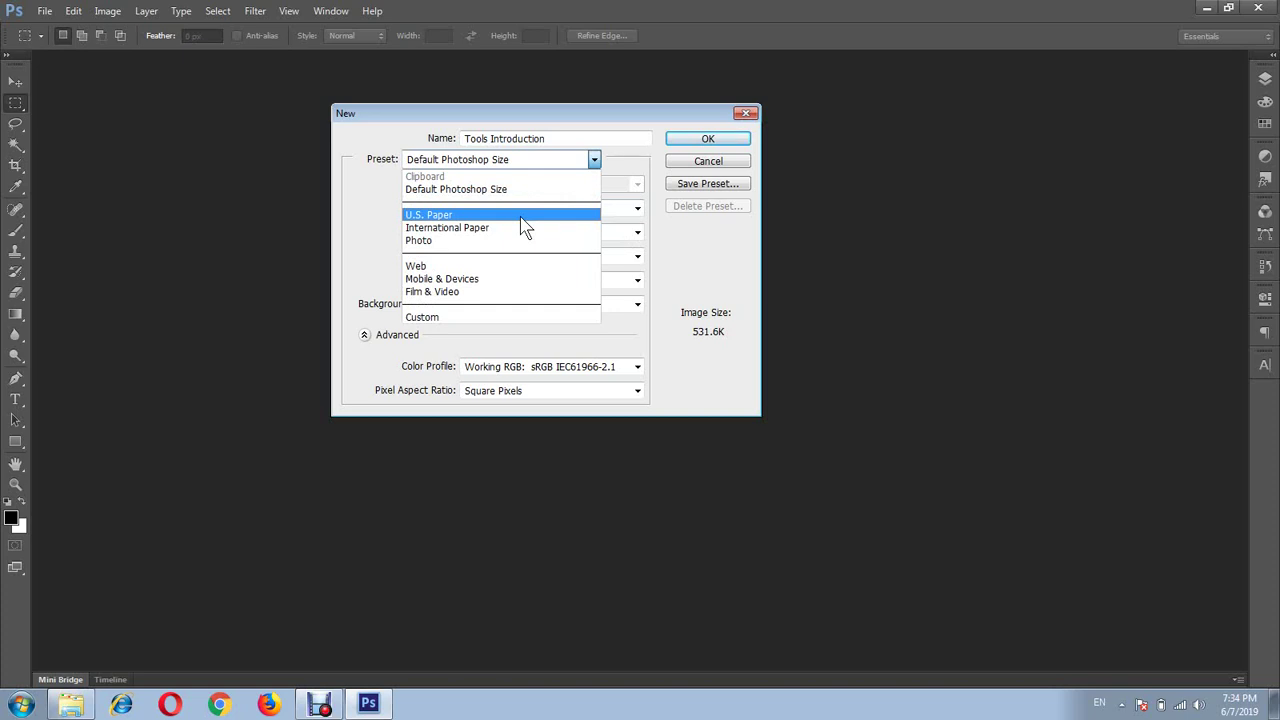
left_click(521, 224)
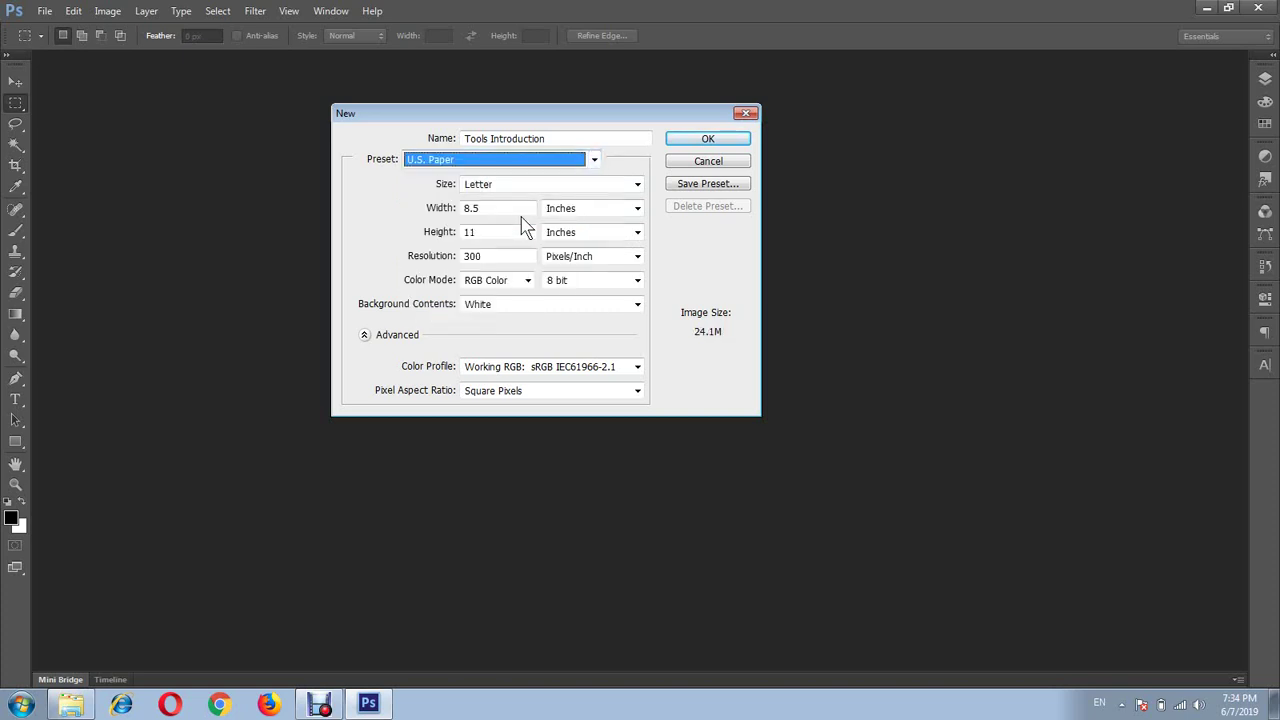
left_click(624, 188)
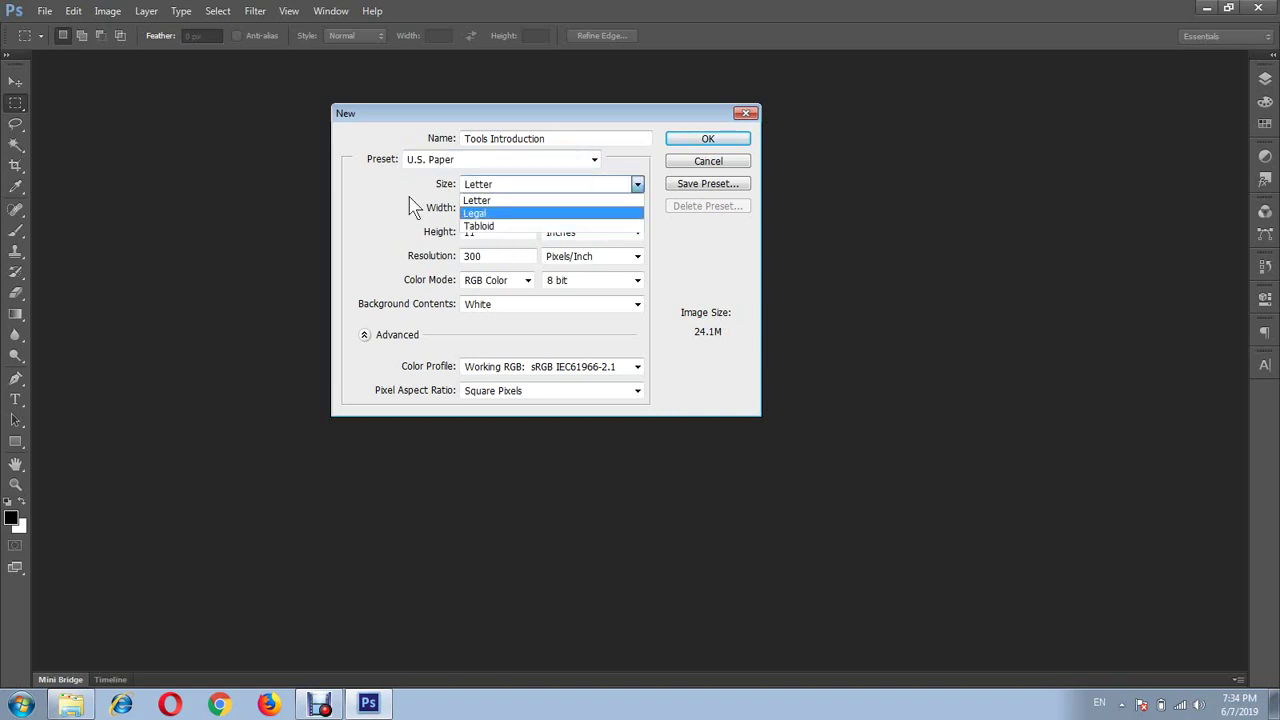
left_click(465, 200)
left_click(495, 192)
left_click(498, 208)
left_click(514, 184)
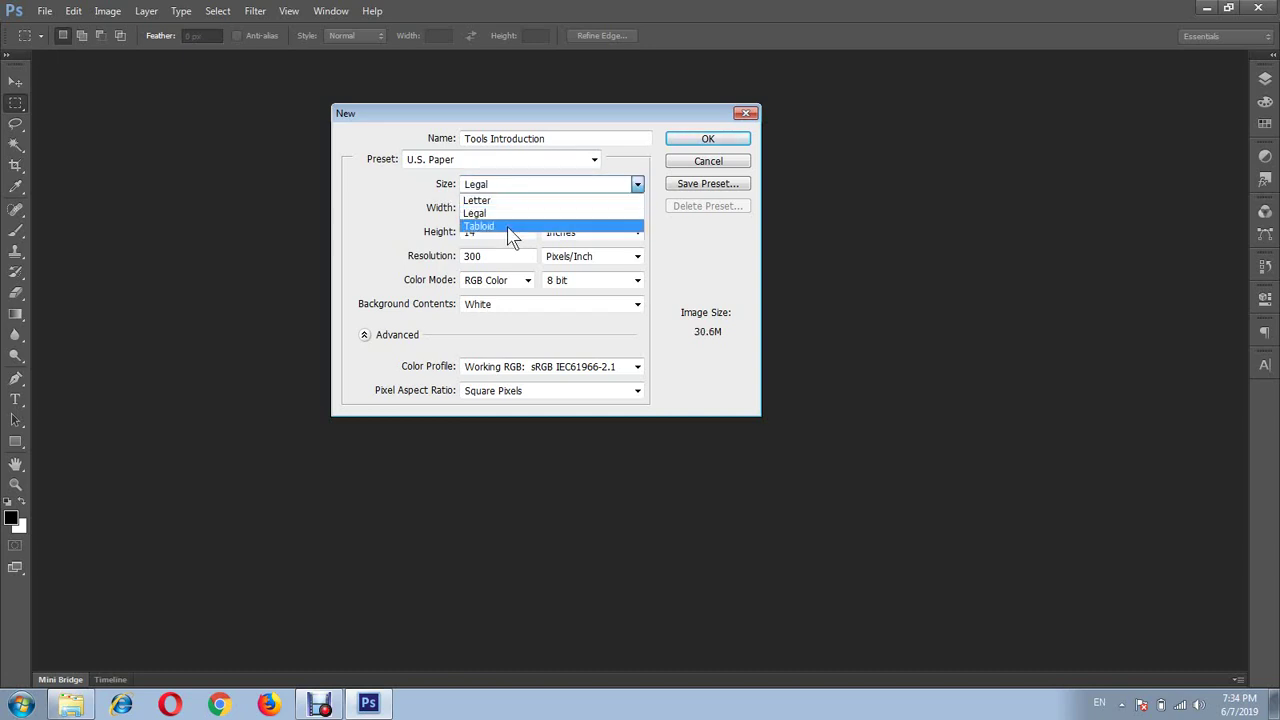
left_click(506, 226)
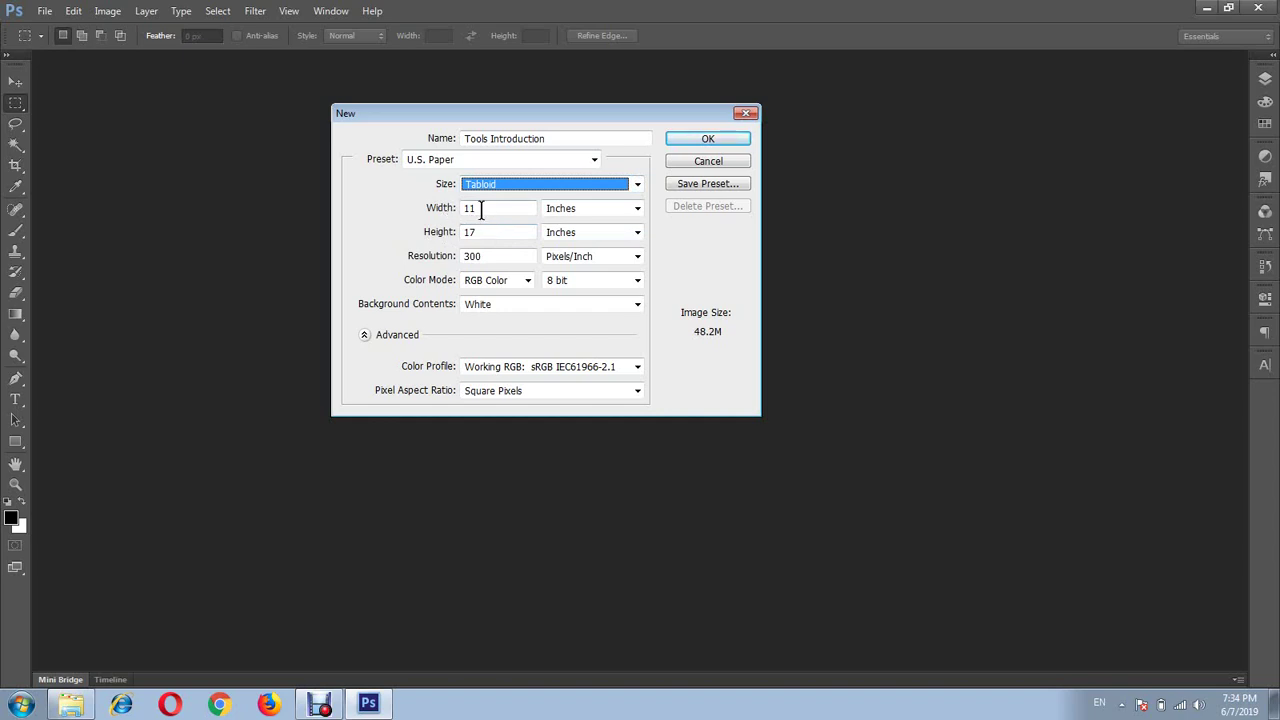
left_click(500, 160)
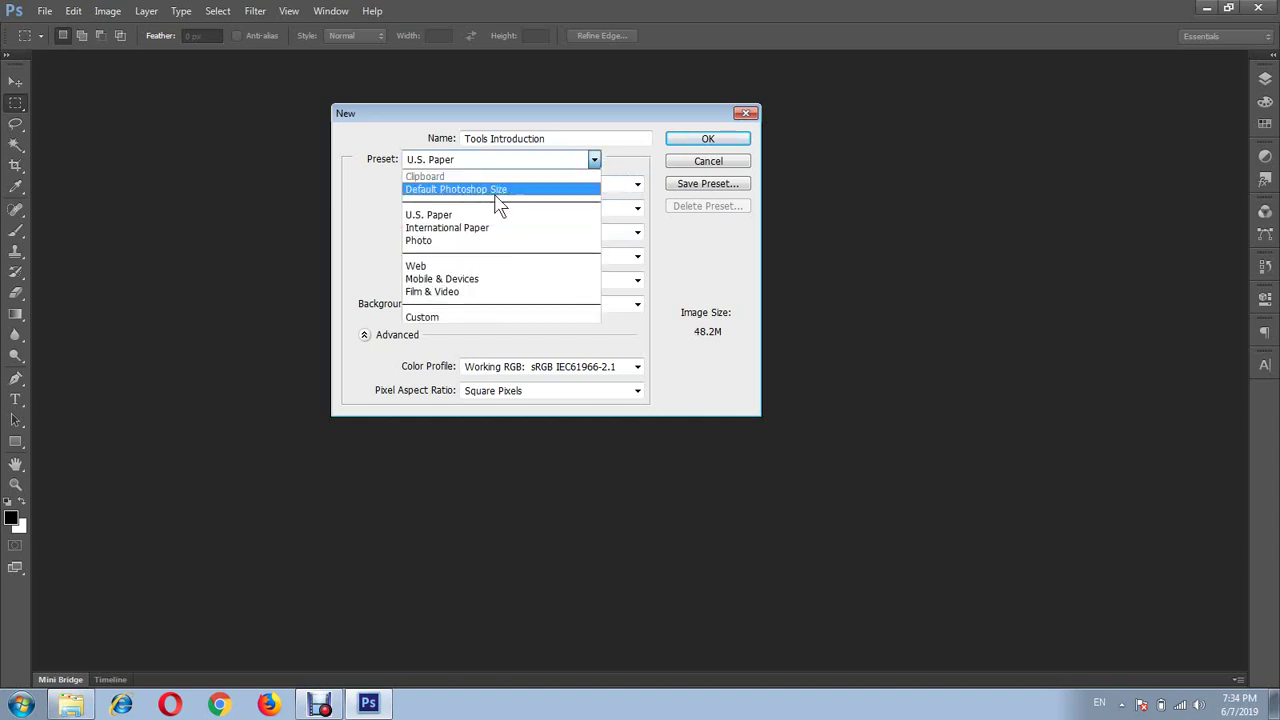
left_click(519, 233)
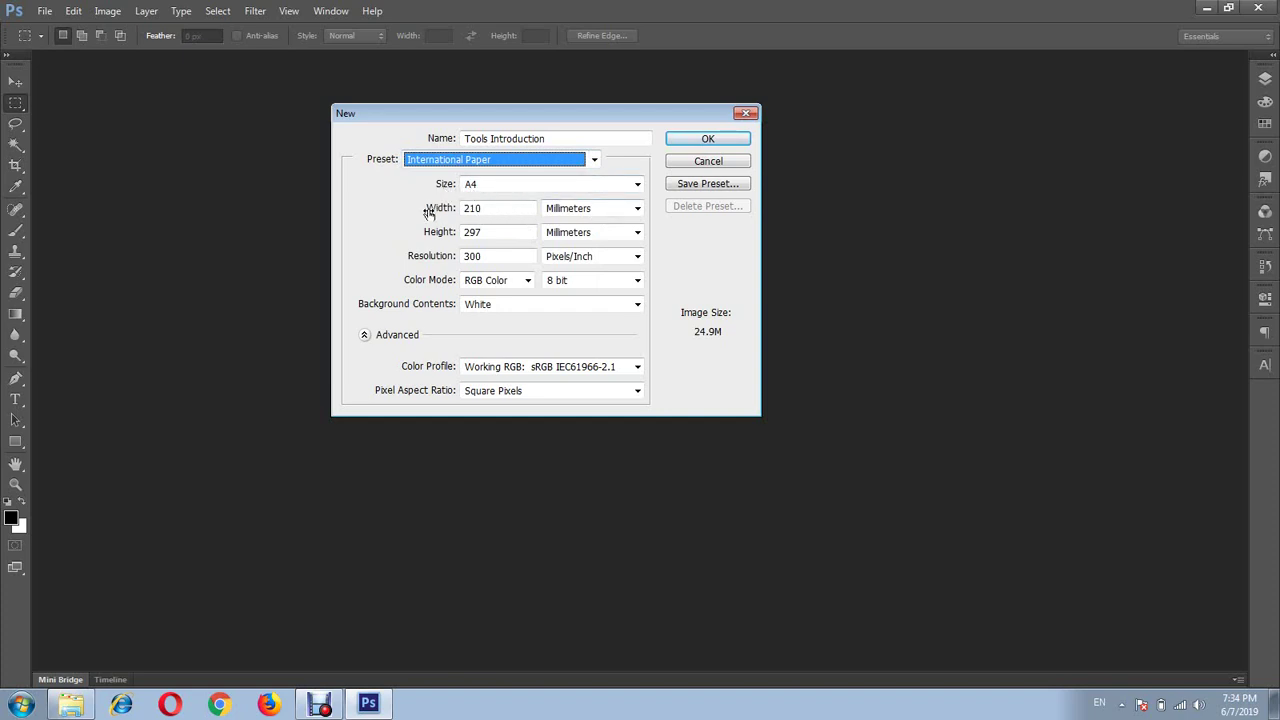
Keep the A4 International Paper size, 210 × 297 mm at 300 ppi
left_click(535, 185)
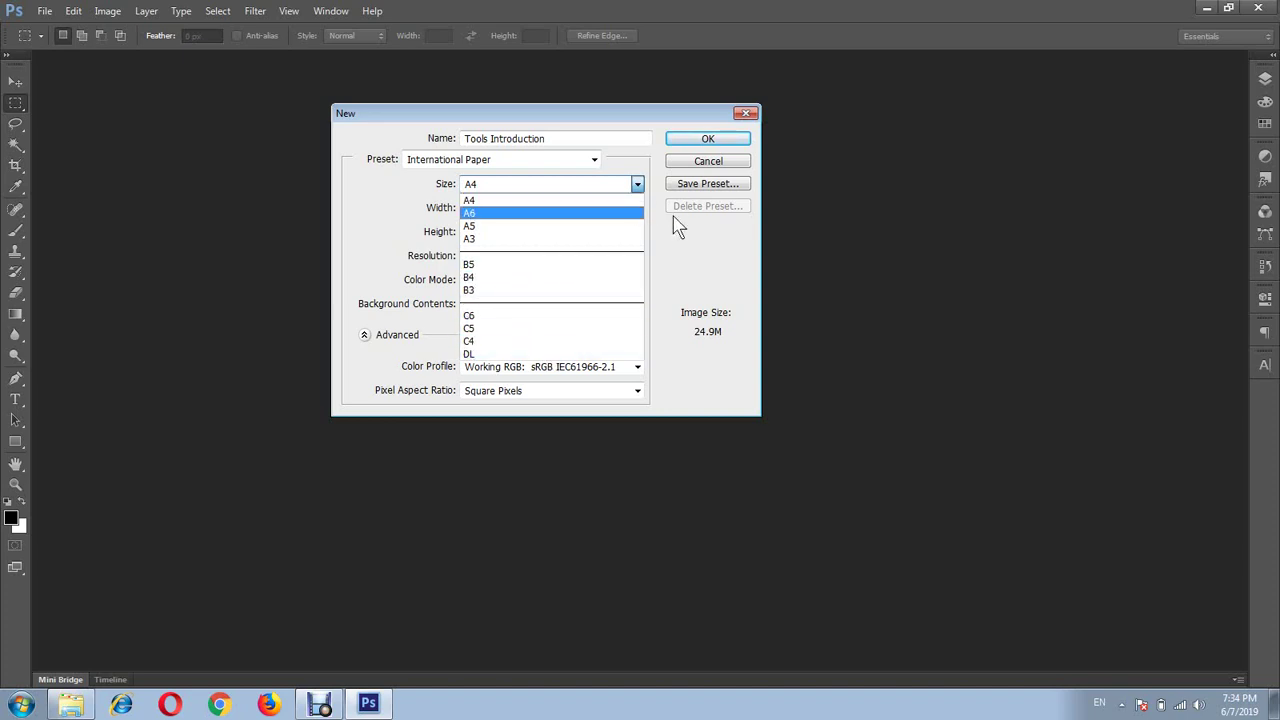
left_click(490, 204)
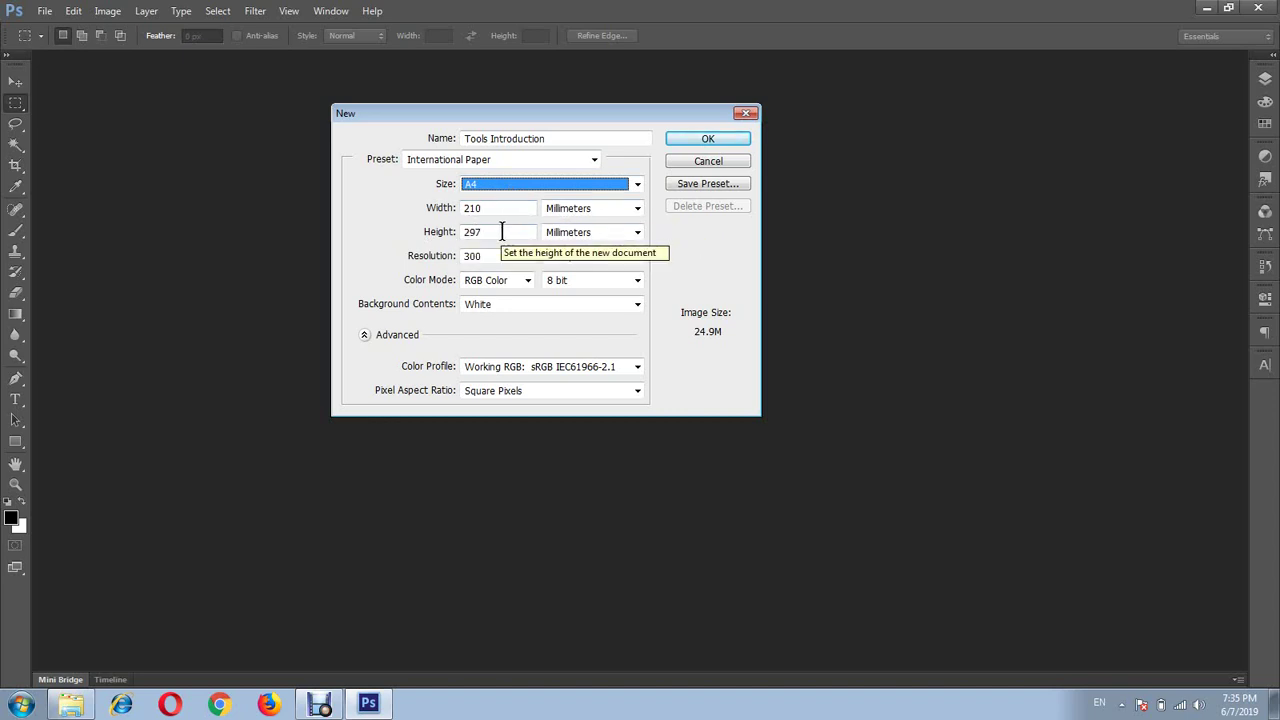
left_click(594, 160)
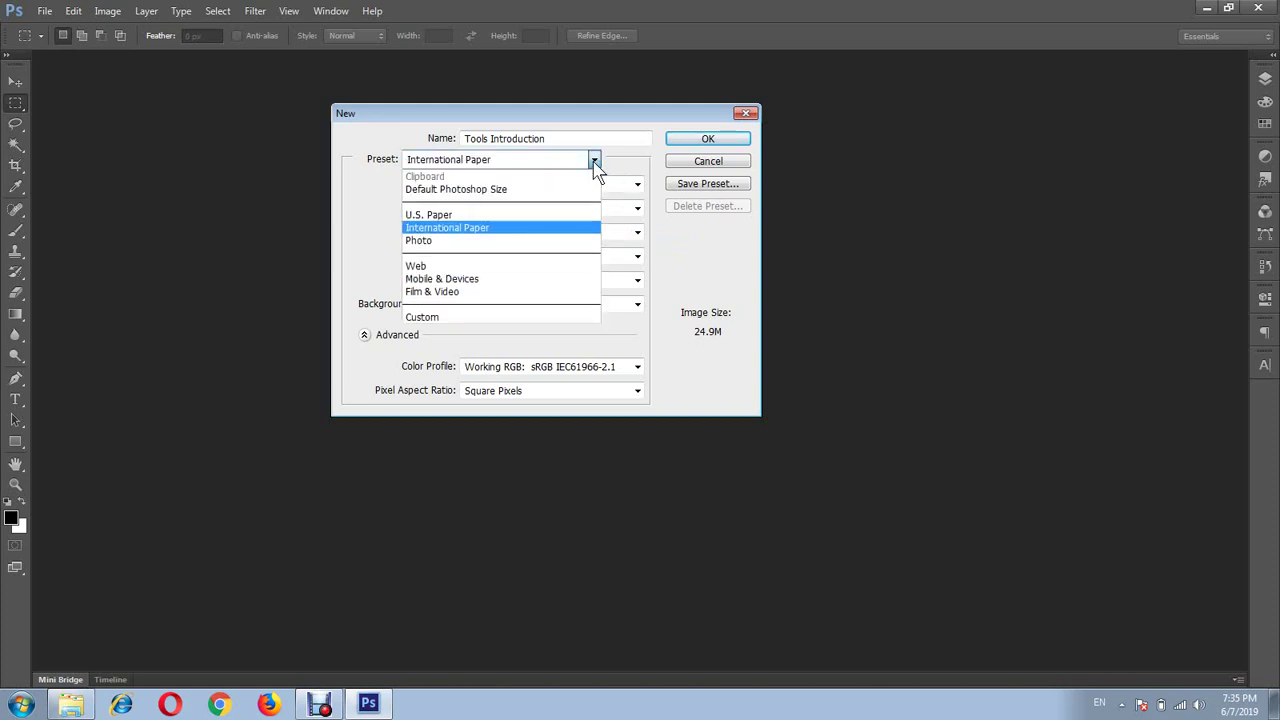
Apply the Photo preset and inspect its sizes and the width and height fields
left_click(517, 248)
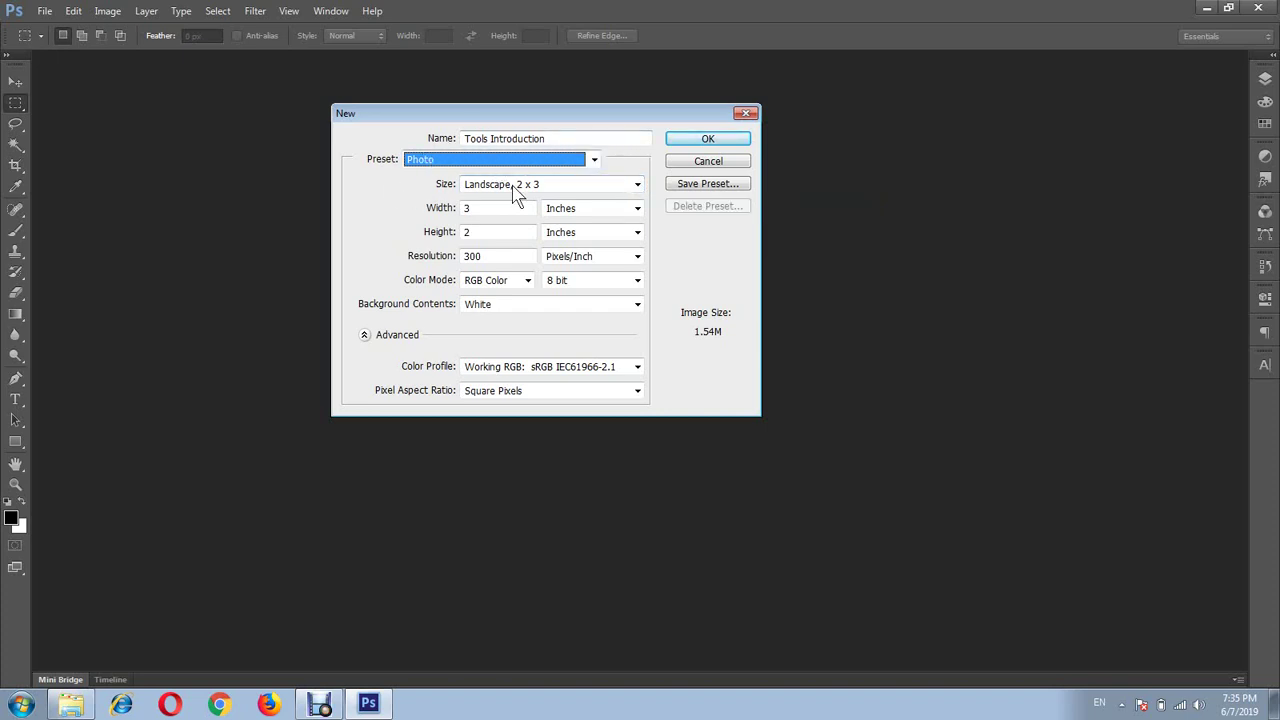
left_click(638, 190)
left_click(638, 186)
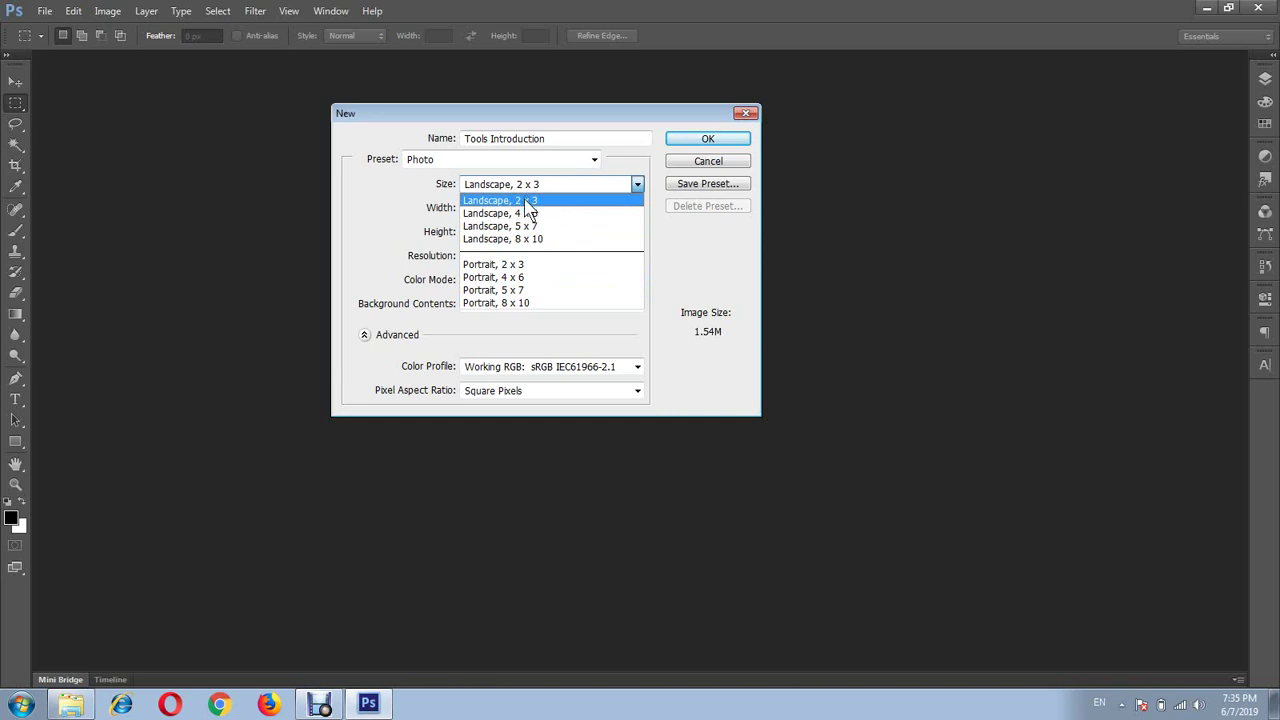
left_click(320, 704)
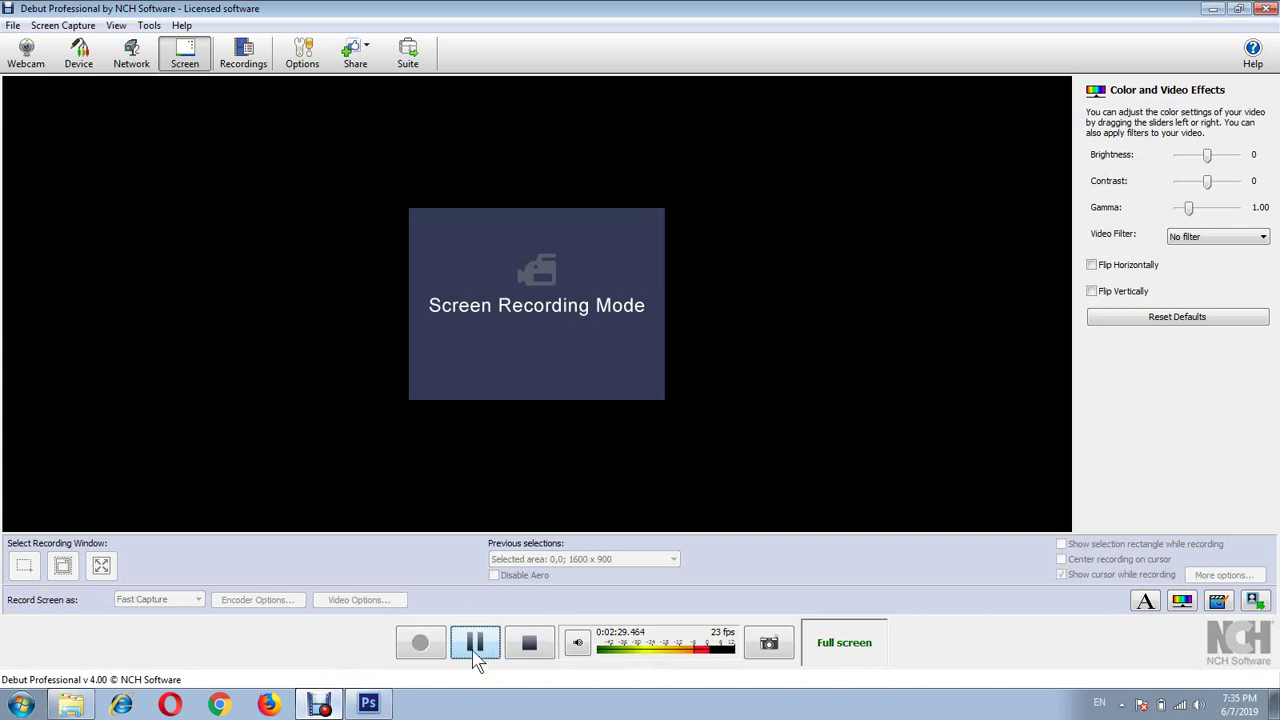
left_click(476, 648)
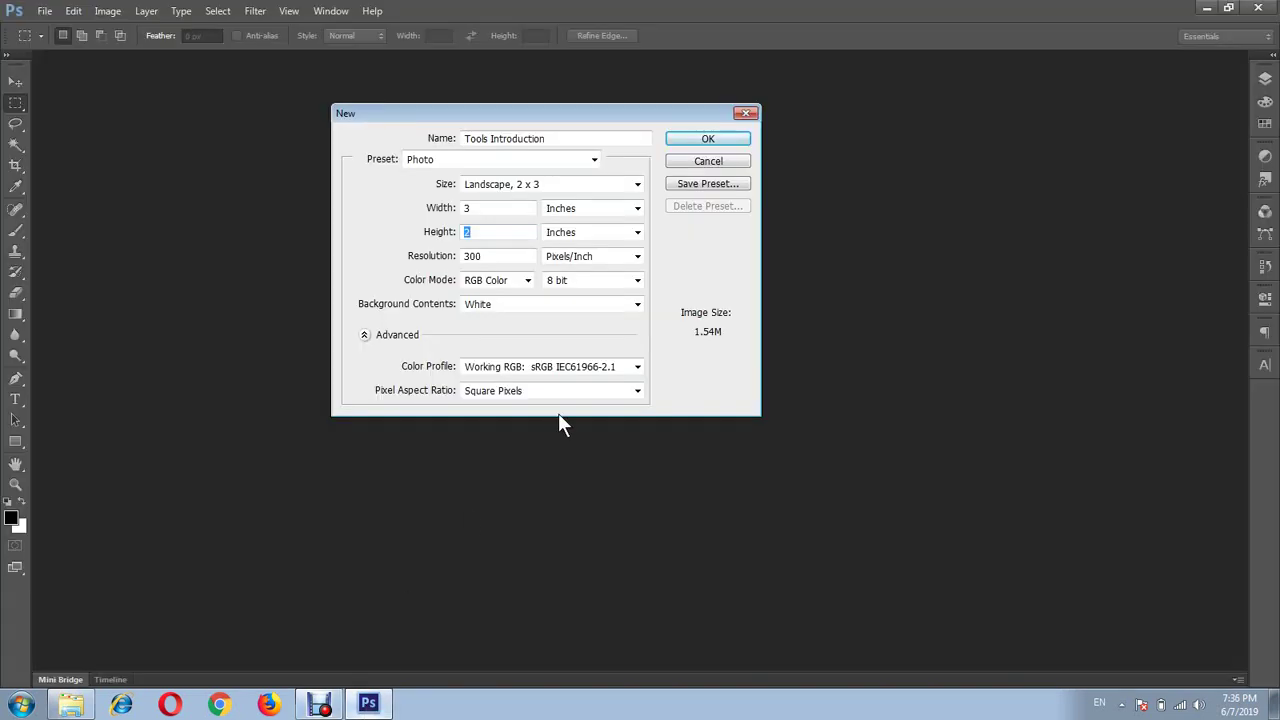
left_click(501, 207)
left_click(497, 232)
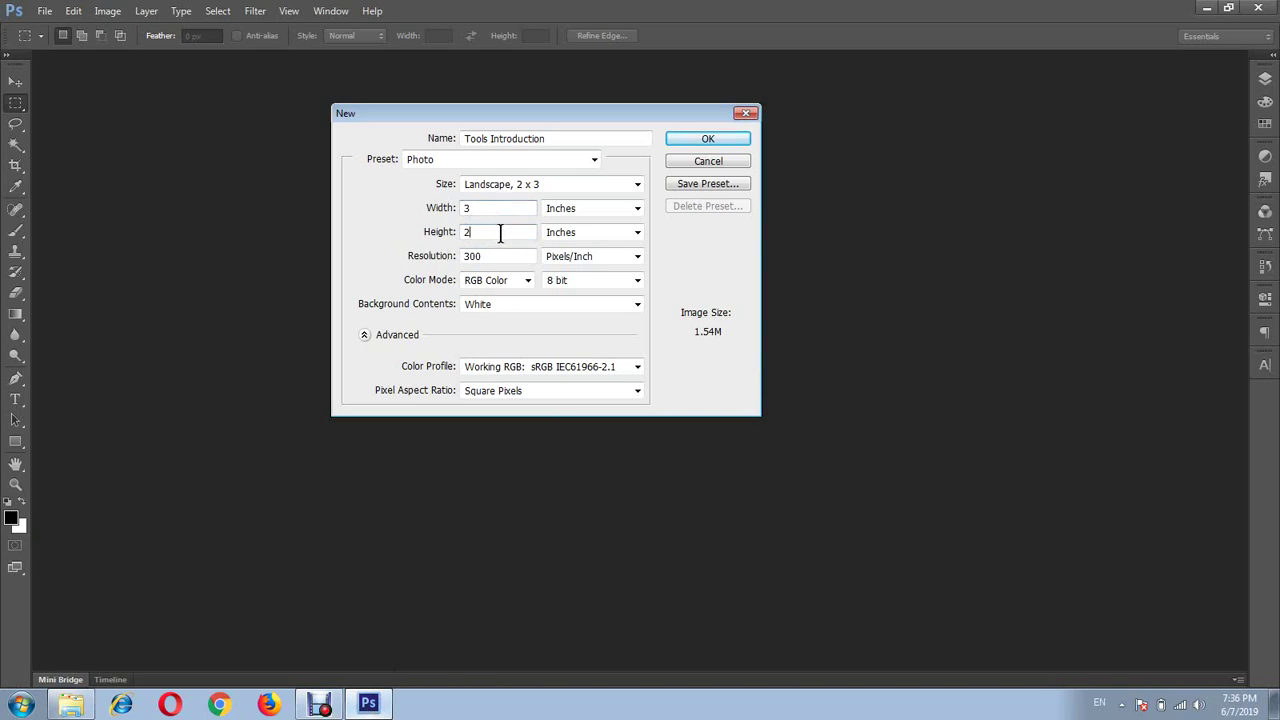
Keep the Landscape, 2 x 3 photo size, then switch to the Web preset at 800 × 600 px
left_click(565, 188)
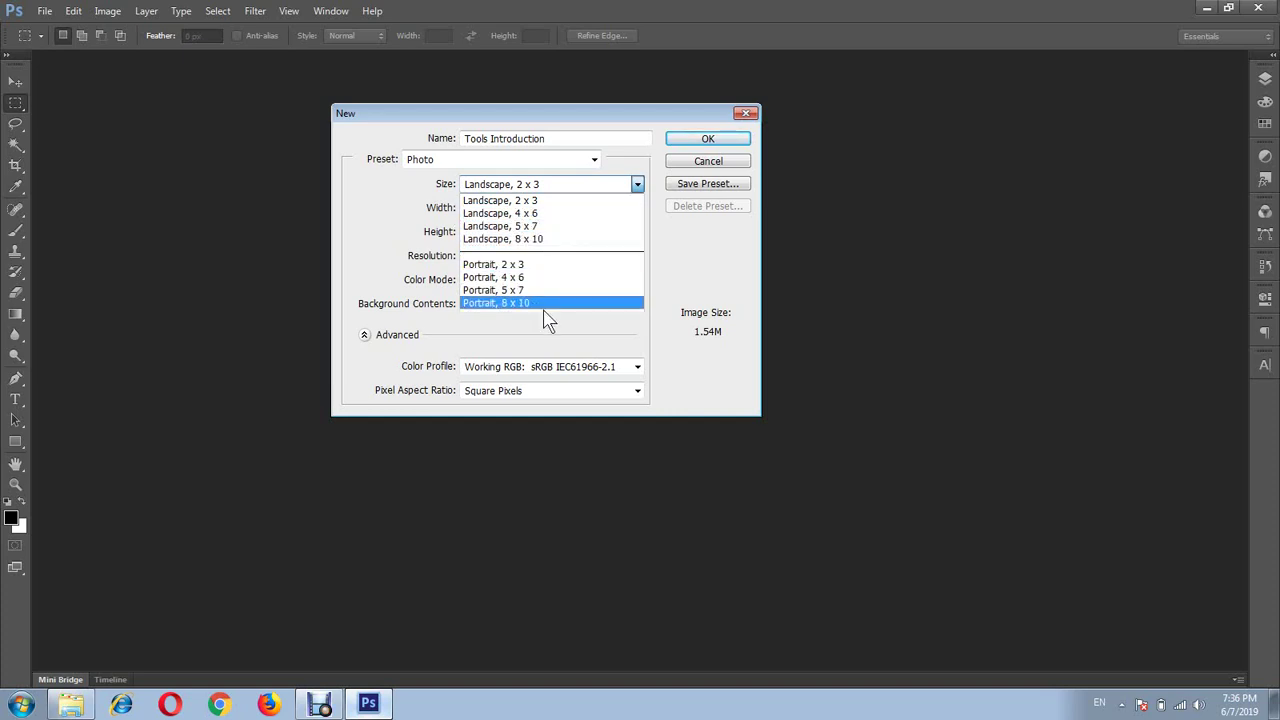
left_click(700, 253)
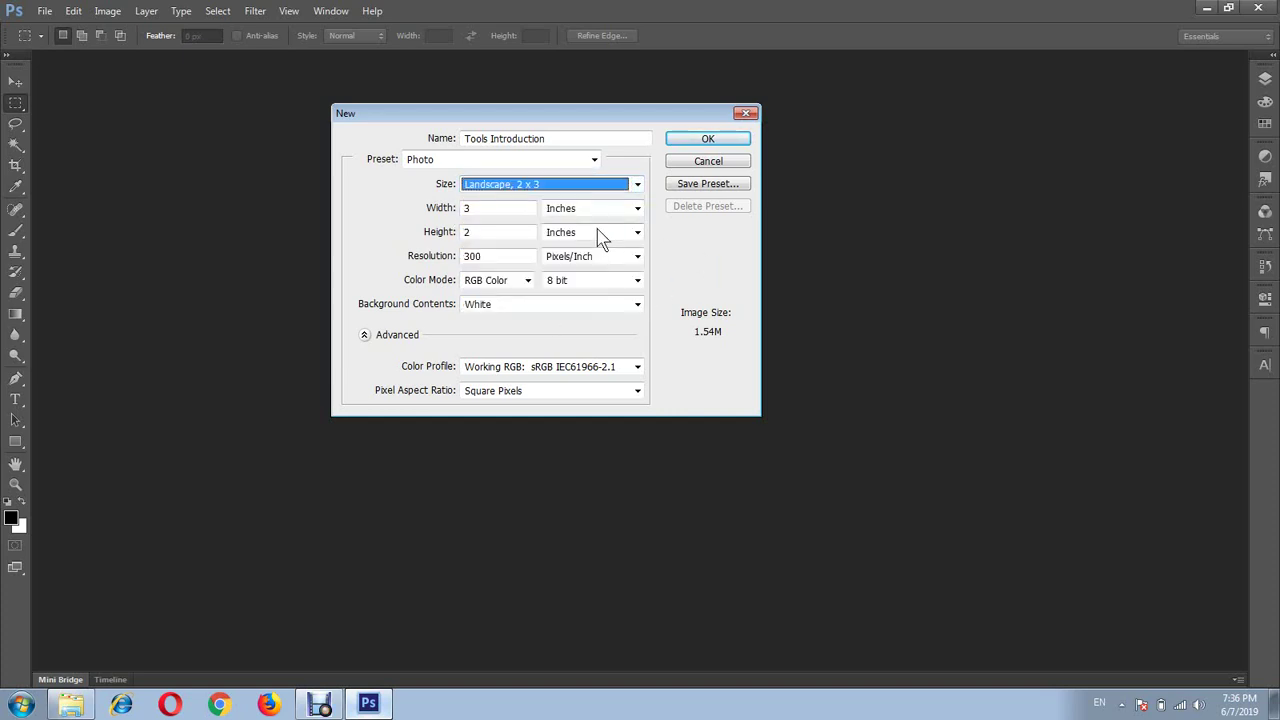
left_click(575, 187)
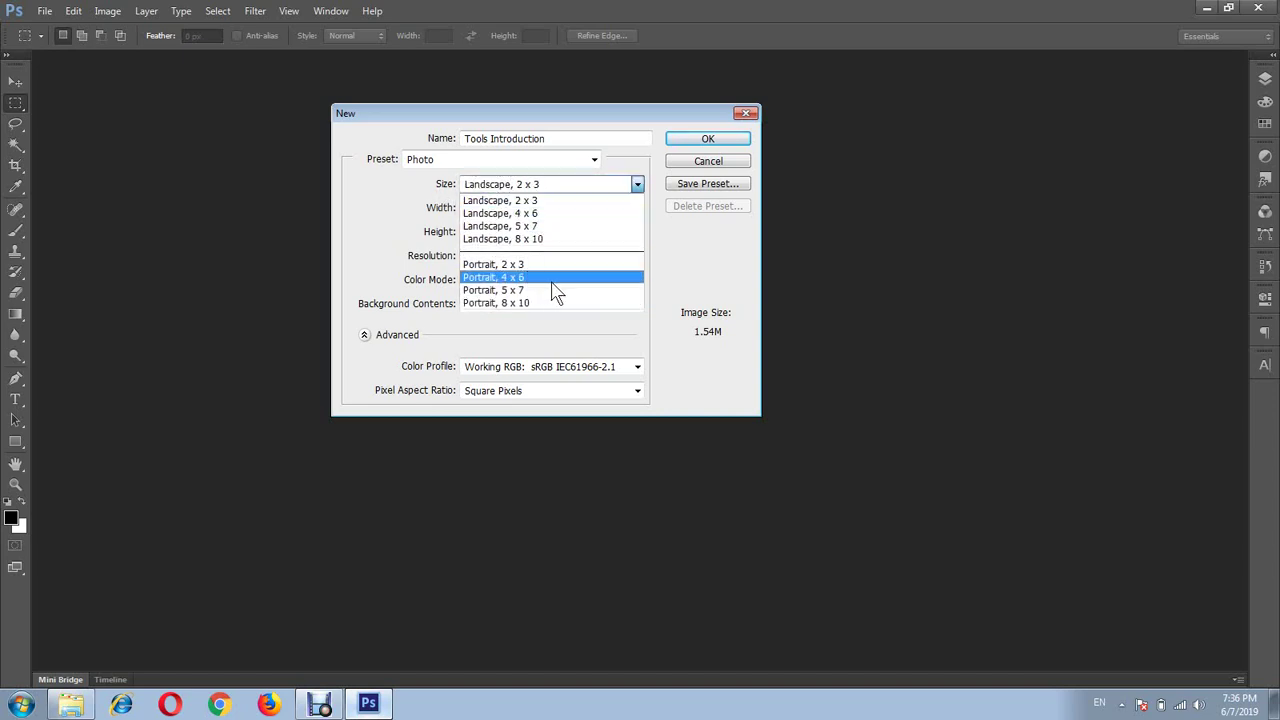
left_click(672, 250)
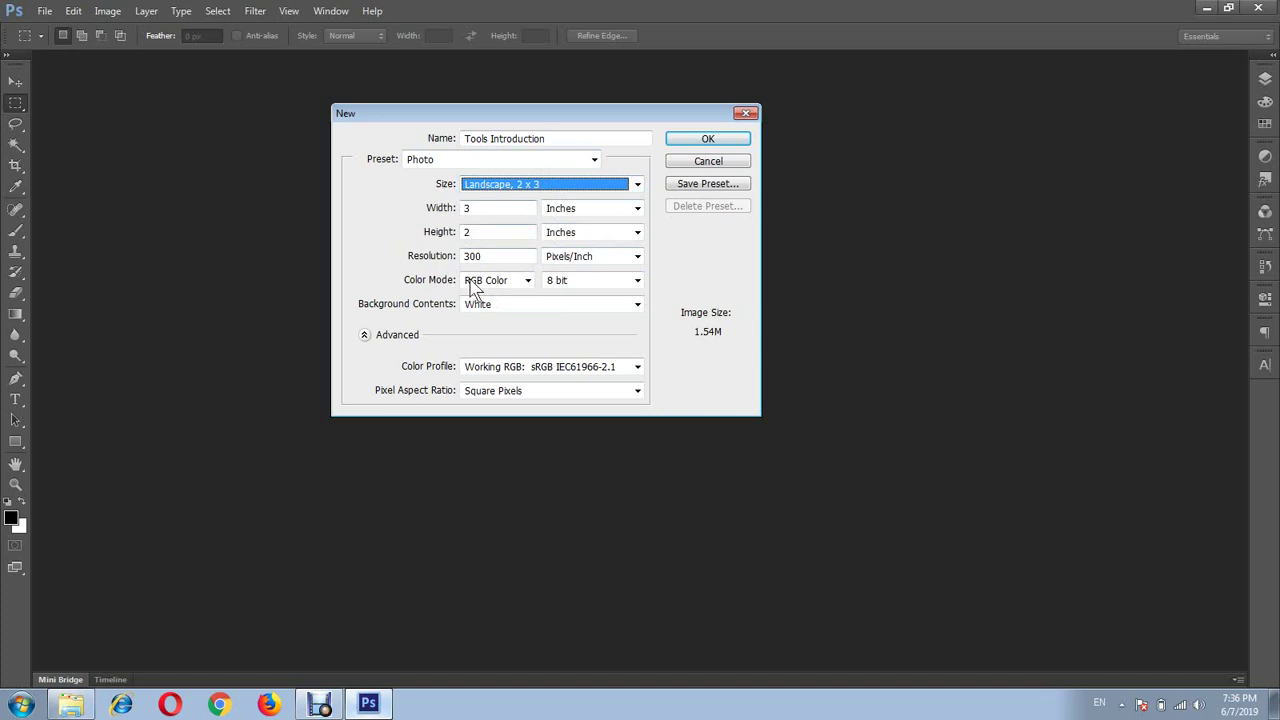
left_click(547, 162)
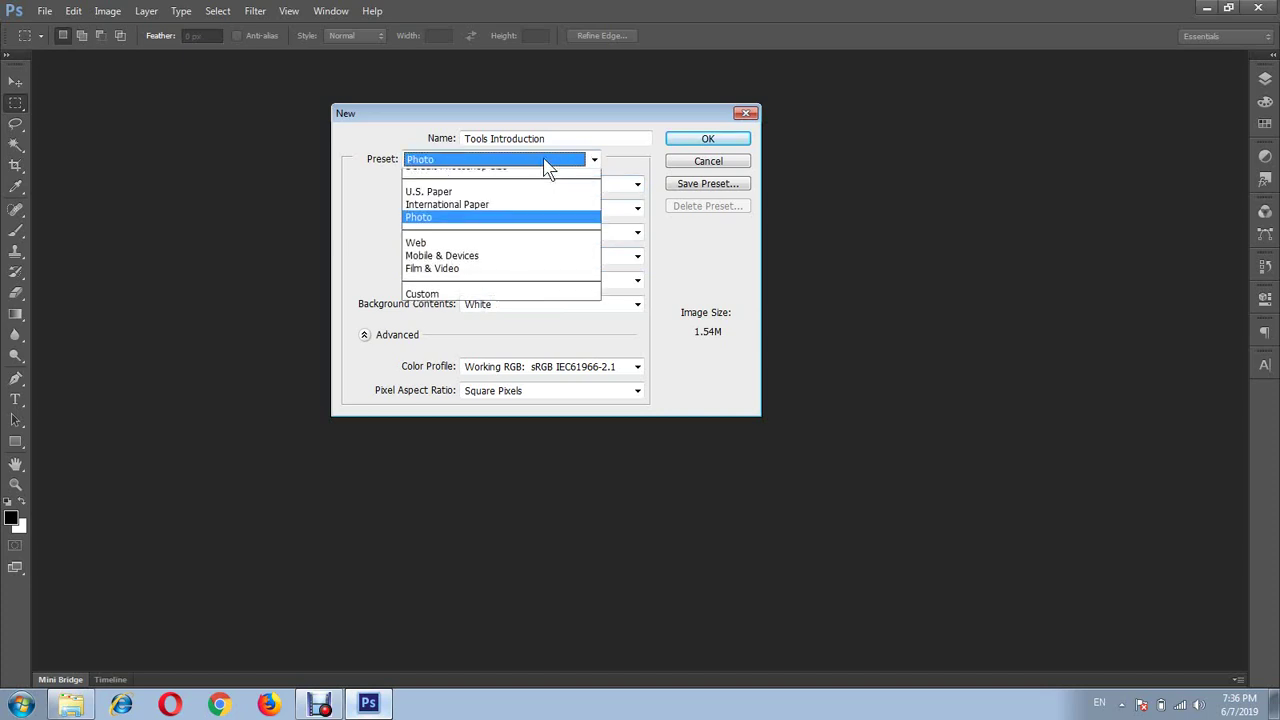
left_click(510, 266)
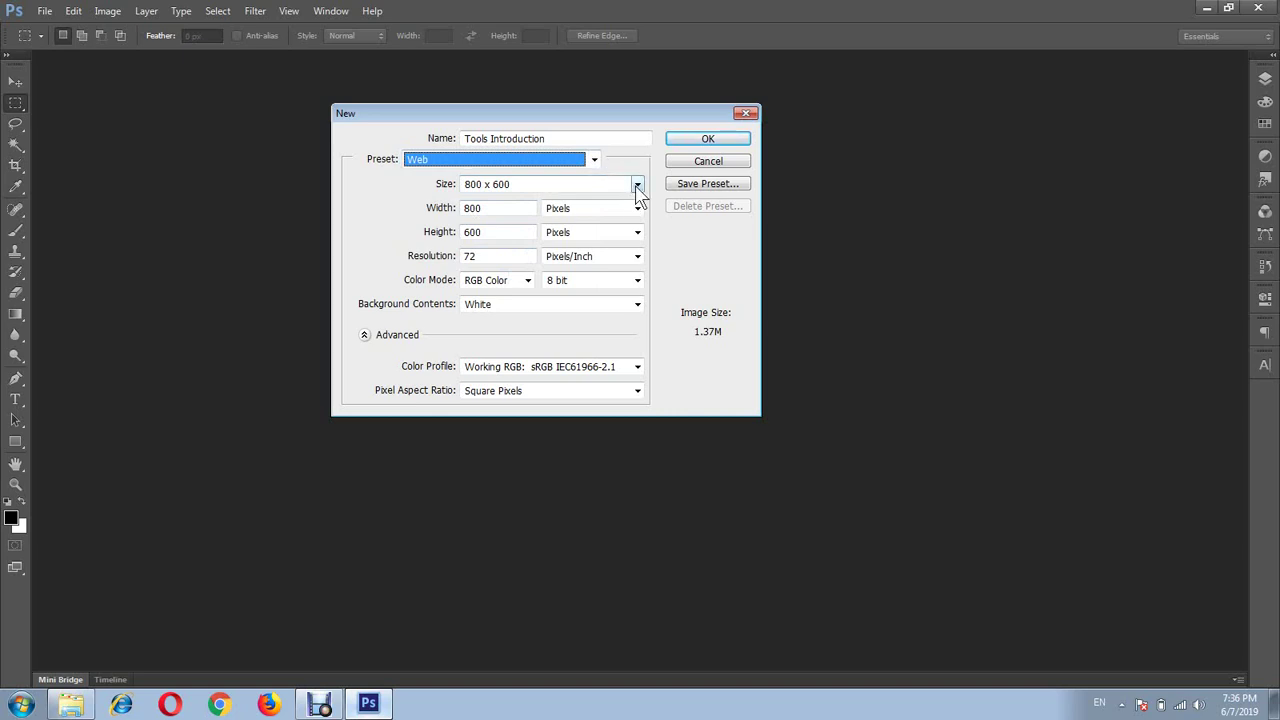
Browse the Web page sizes, leaving the document at 800 × 600 pixels
left_click(637, 185)
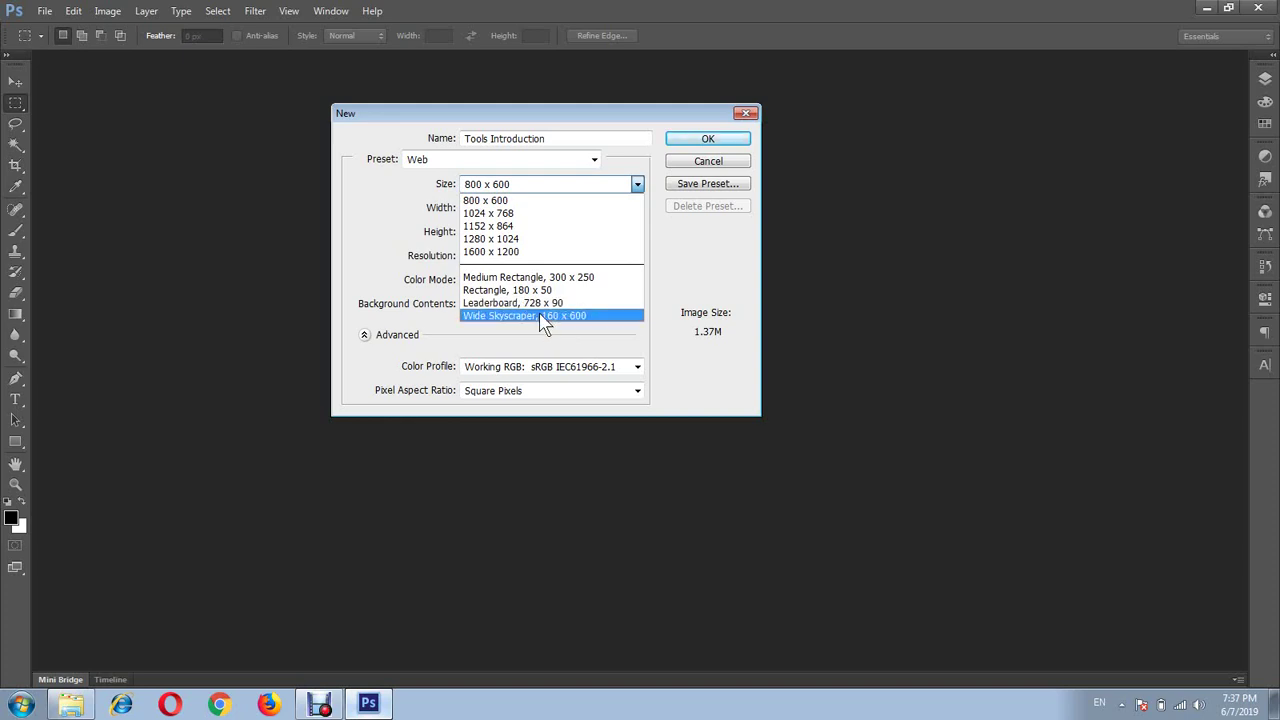
left_click(675, 232)
left_click(530, 160)
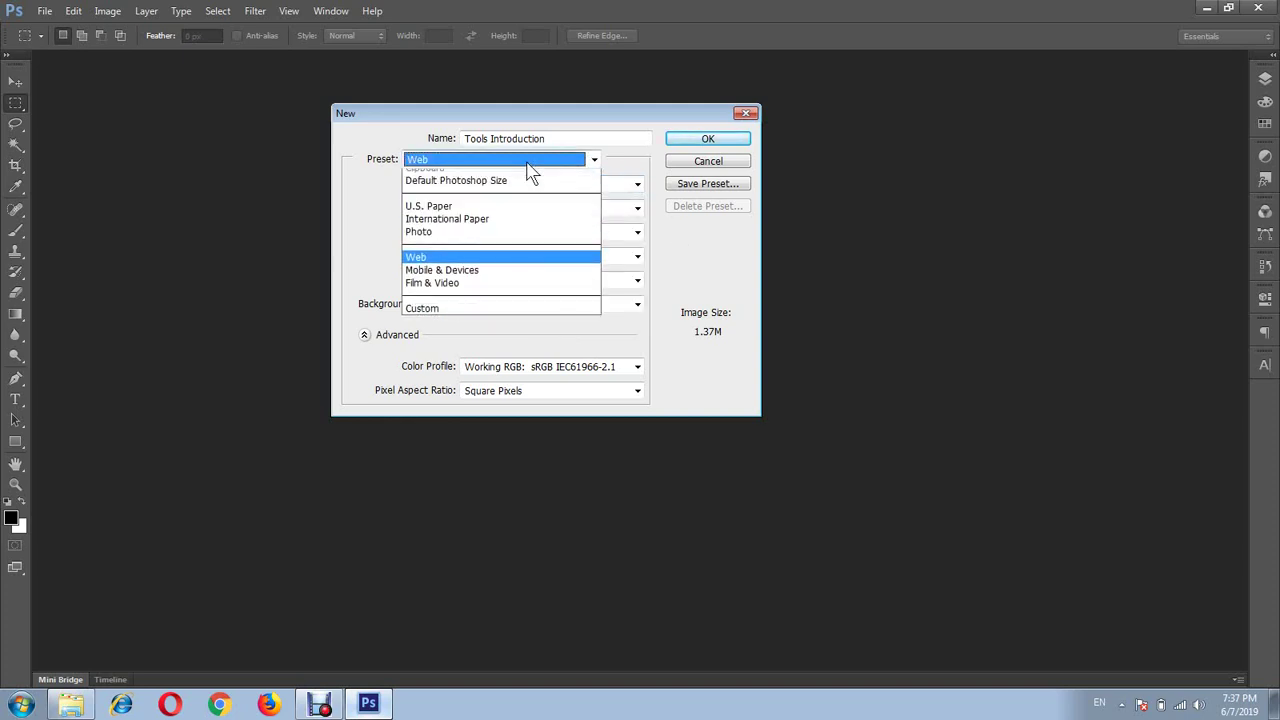
Try Mobile & Devices at 240 x 320, then switch to Film & Video NTSC DV, 720 × 480 px
left_click(512, 280)
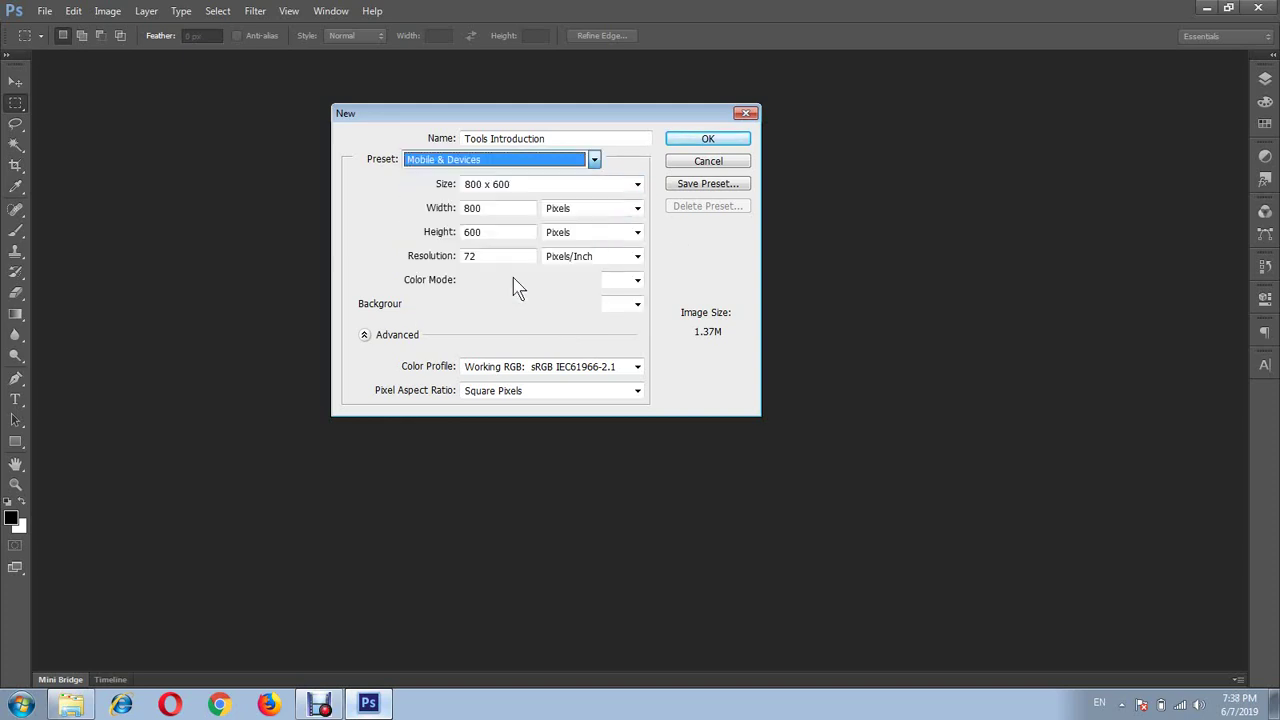
left_click(562, 186)
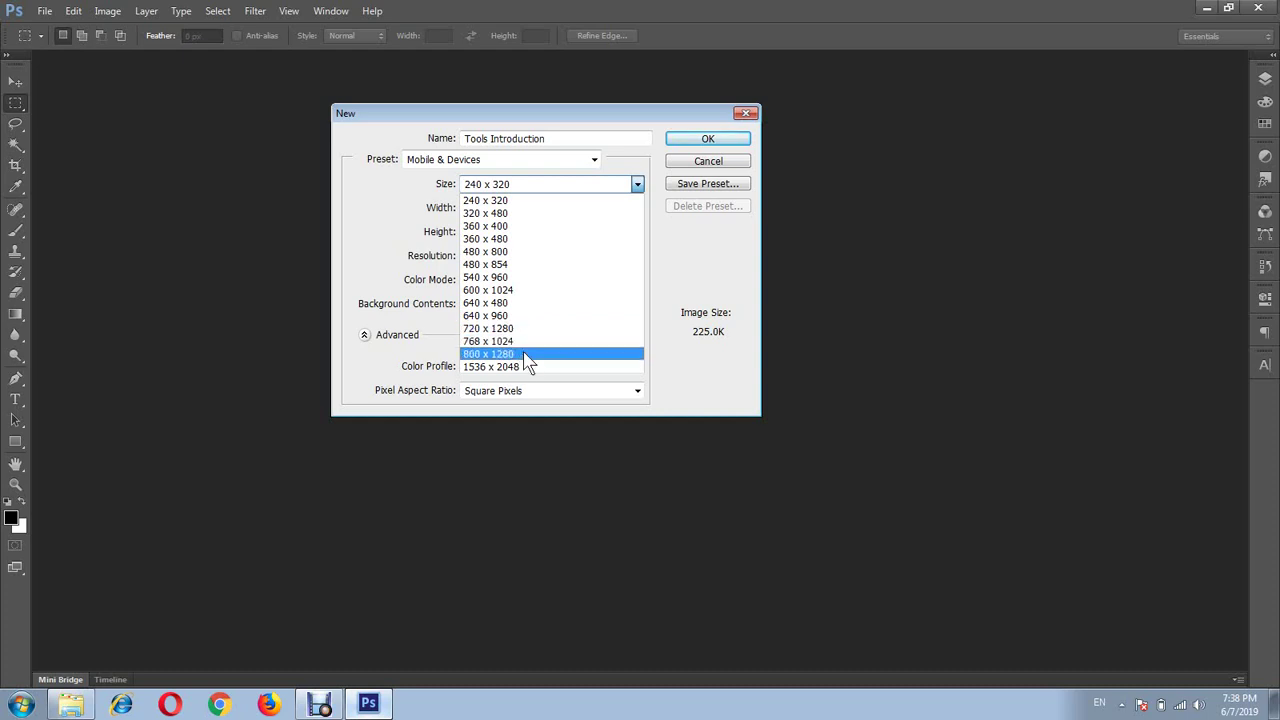
left_click(676, 247)
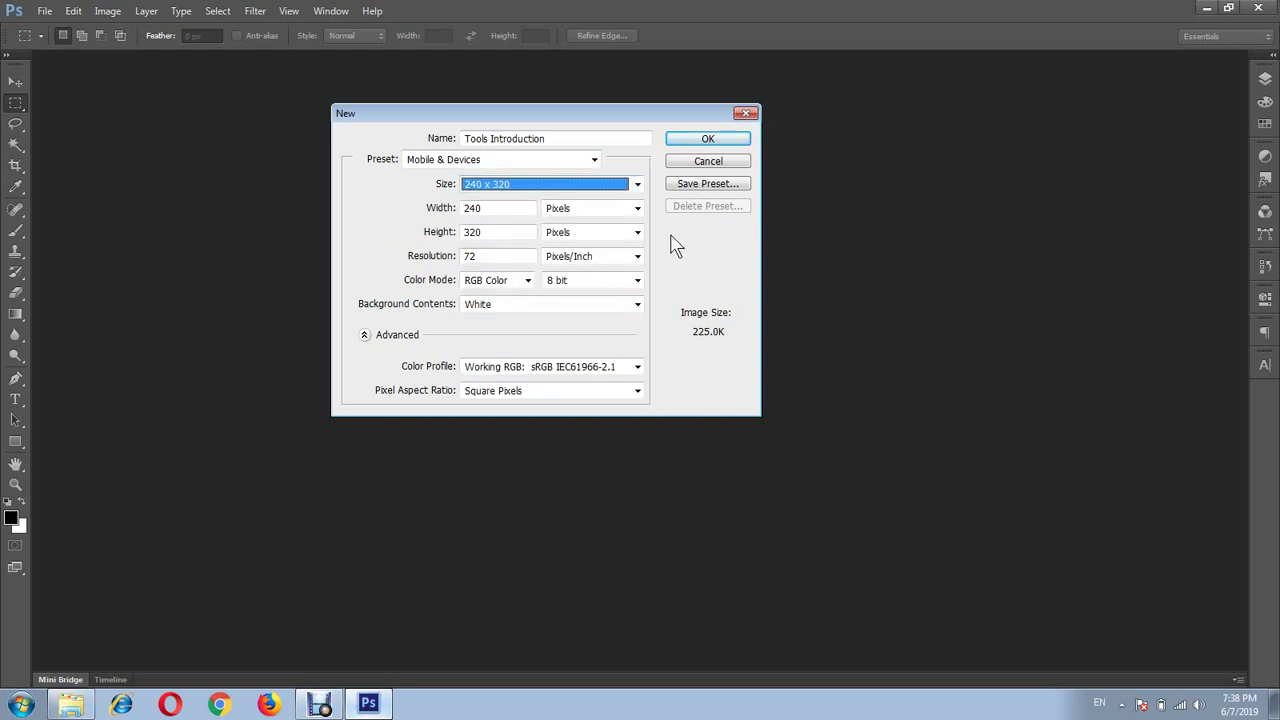
left_click(584, 161)
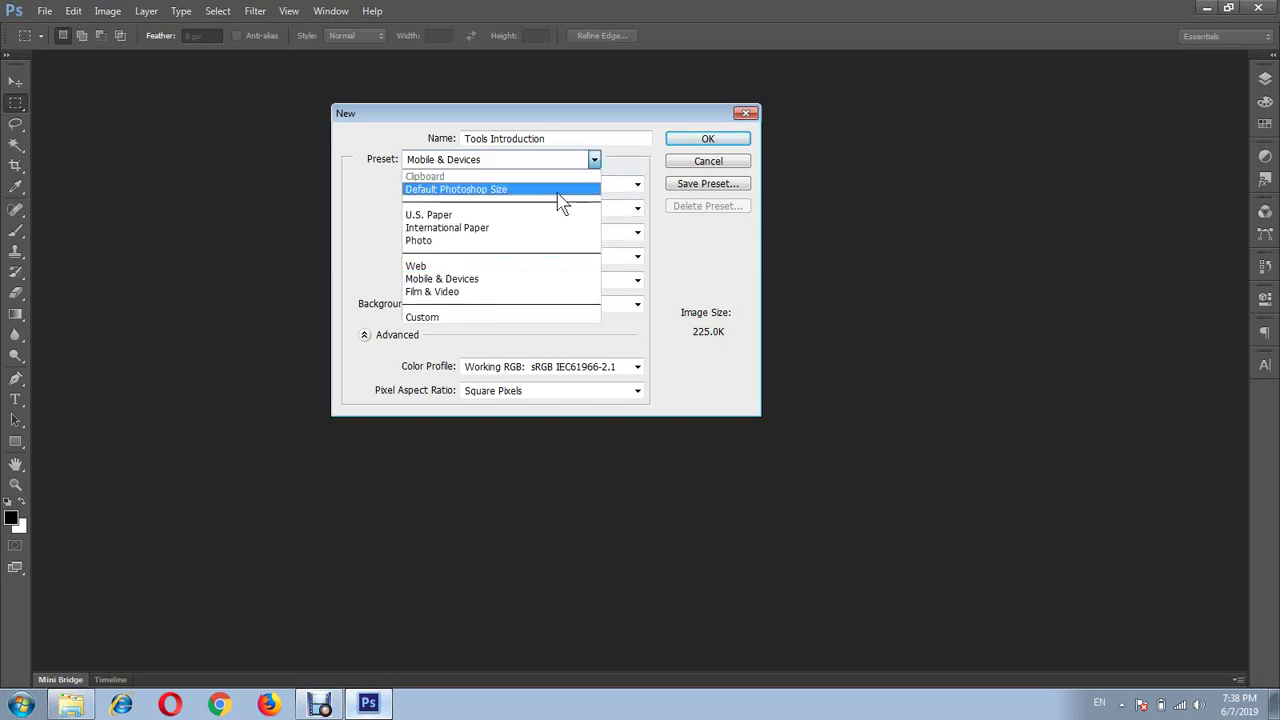
left_click(488, 293)
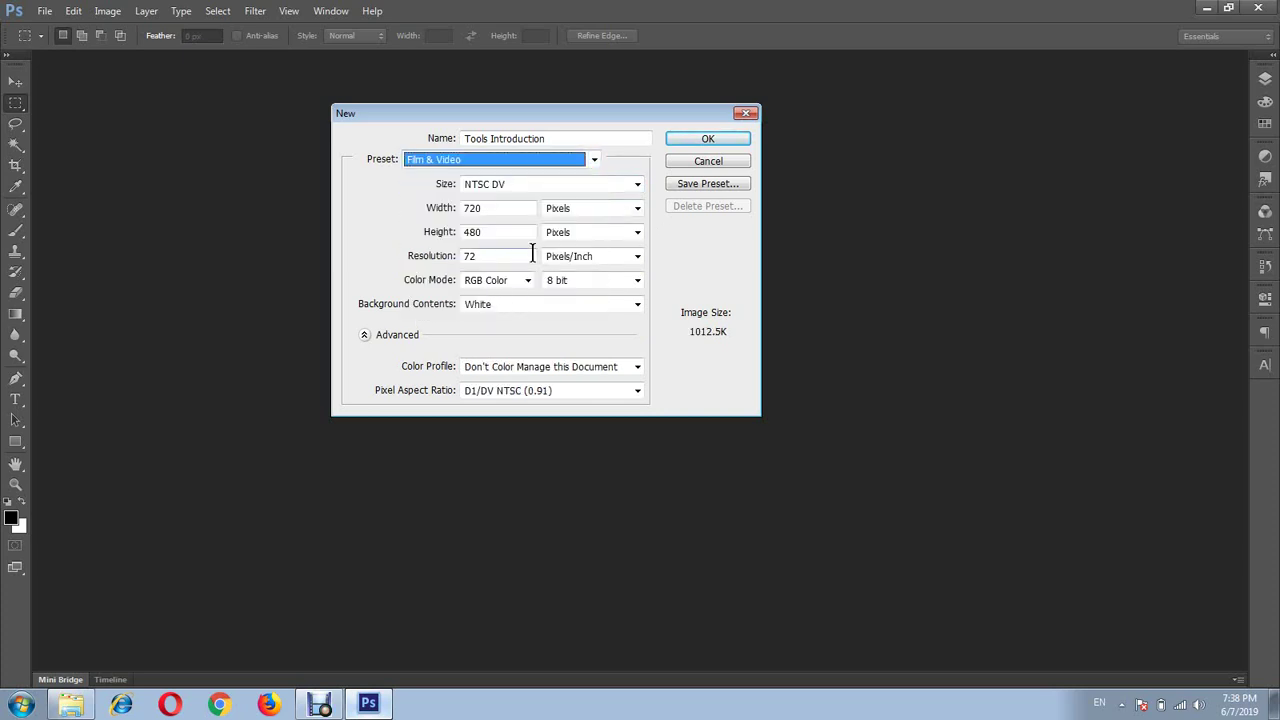
Browse the Film & Video sizes, leaving NTSC DV at 720 × 480 pixels unchanged
left_click(637, 185)
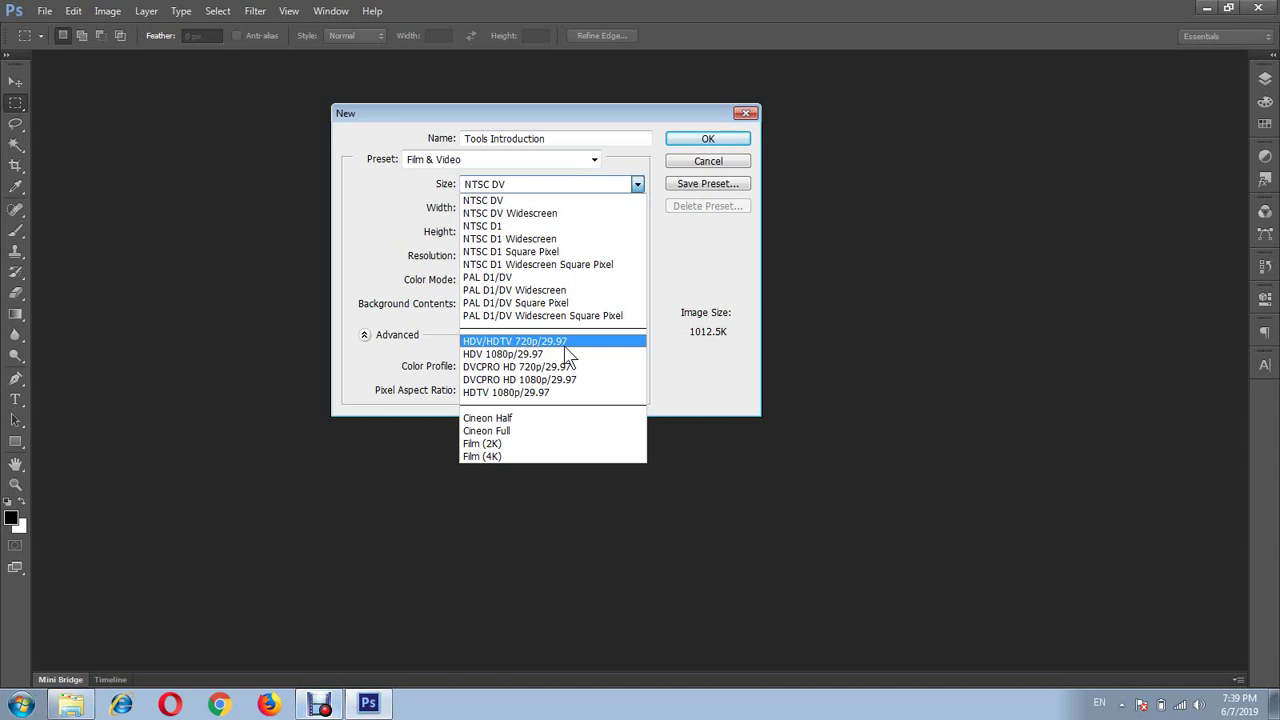
left_click(319, 703)
left_click(319, 703)
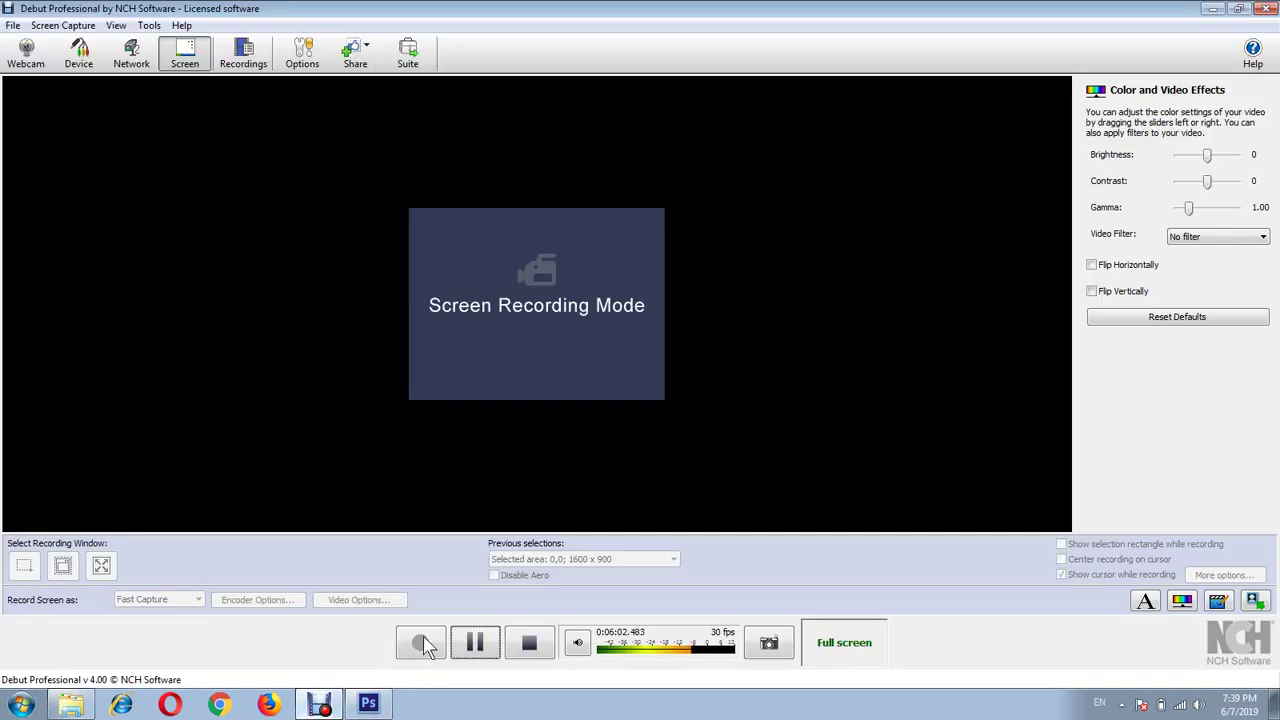
left_click(494, 645)
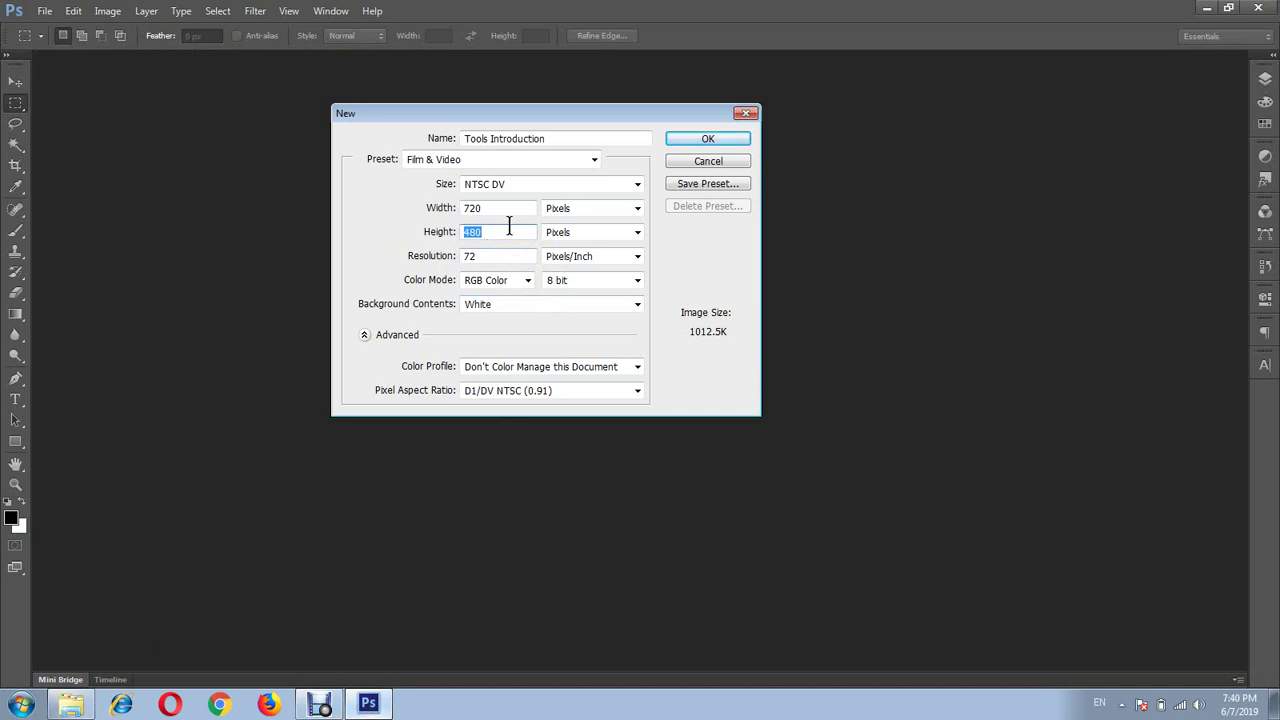
Show the Film & Video size list with its NTSC, PAL, HD and Film presets
left_click(637, 185)
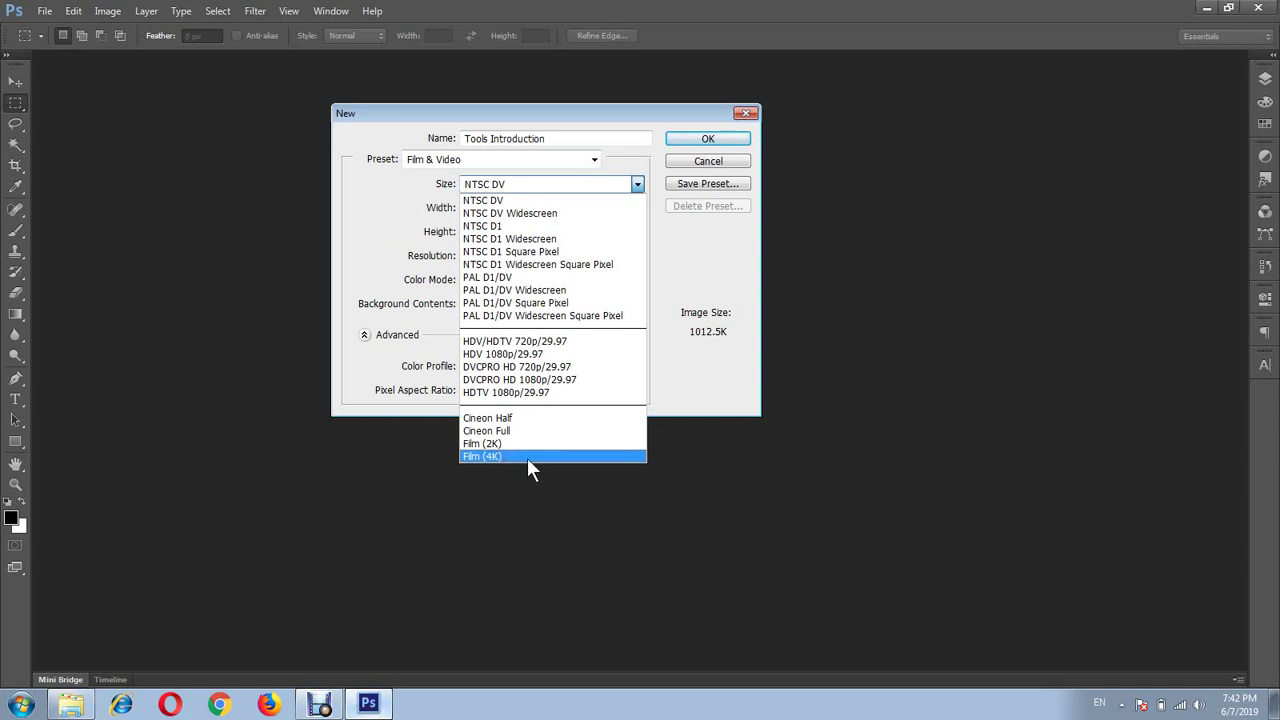
Switch the preset to Custom at 720 × 480 px and check the width units, leaving Pixels
left_click(692, 400)
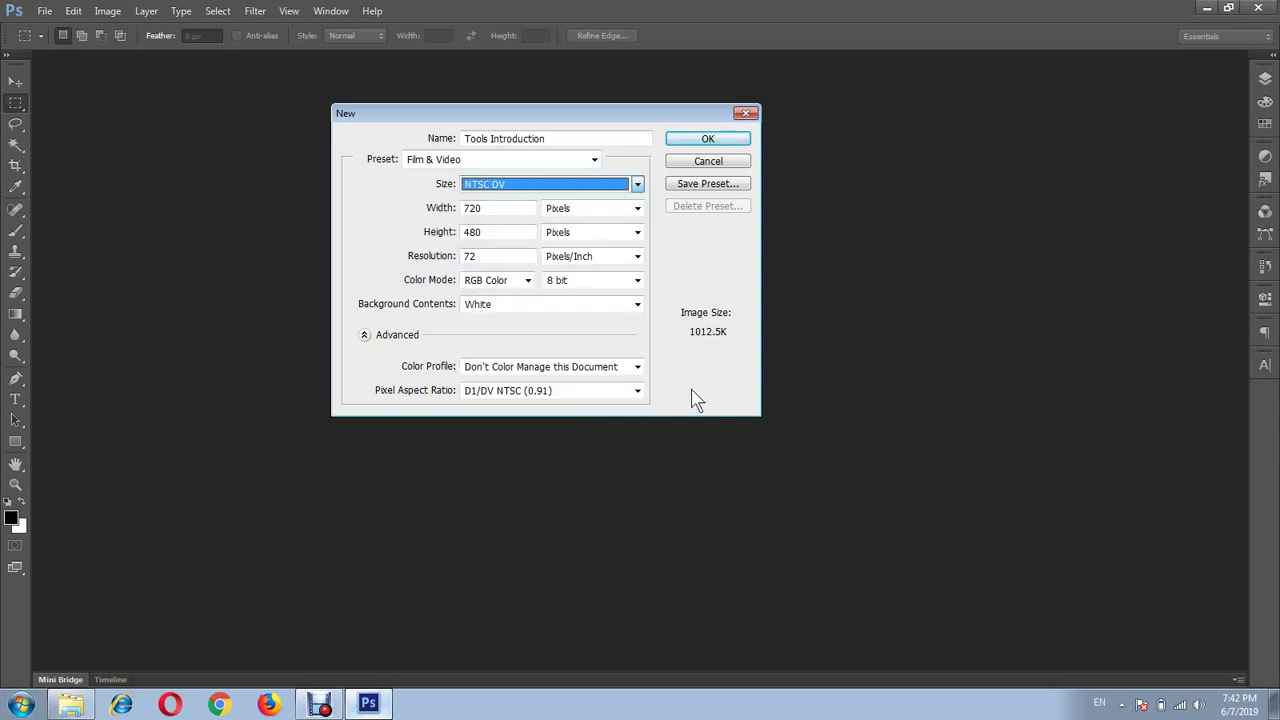
left_click(514, 162)
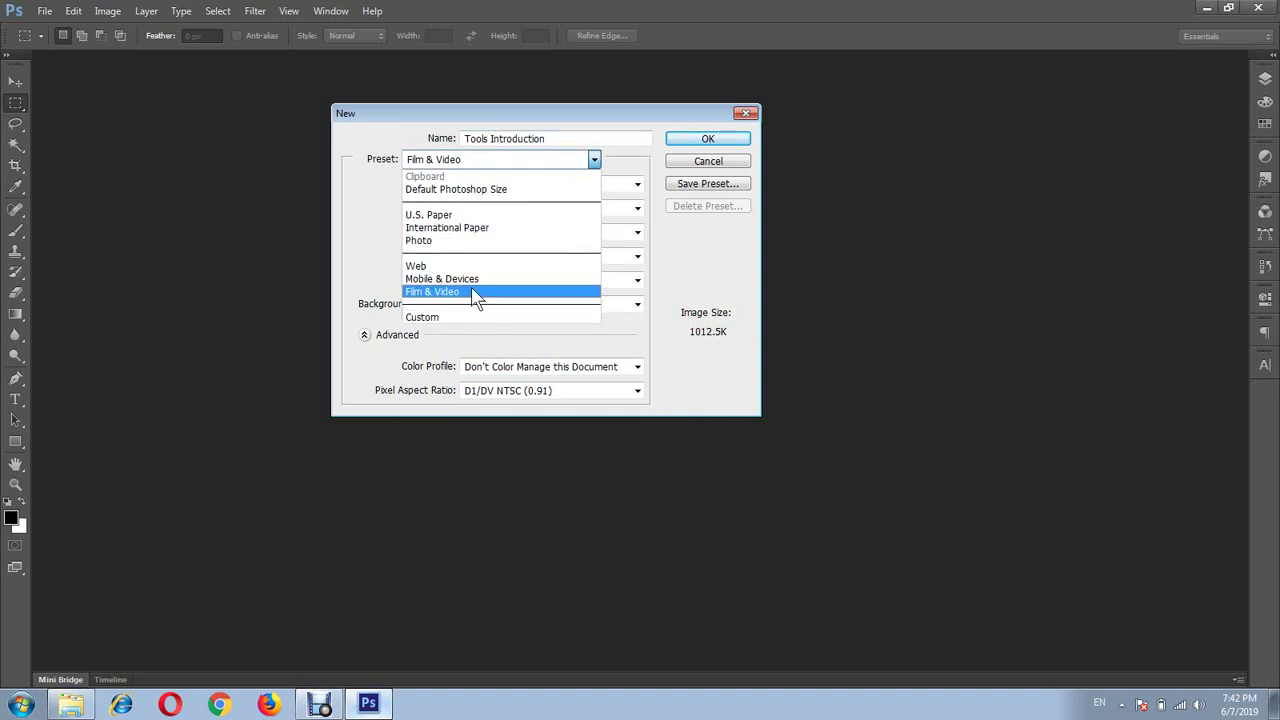
left_click(476, 318)
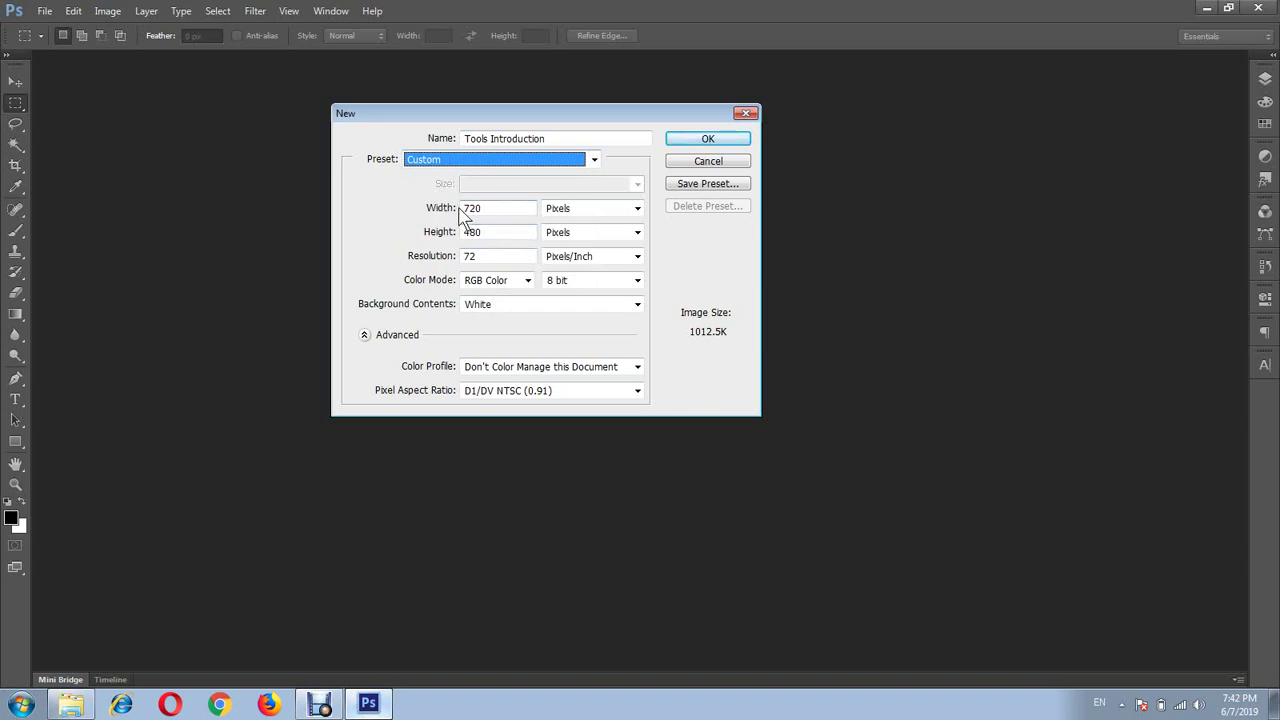
left_click_drag(506, 208, 415, 210)
left_click(637, 208)
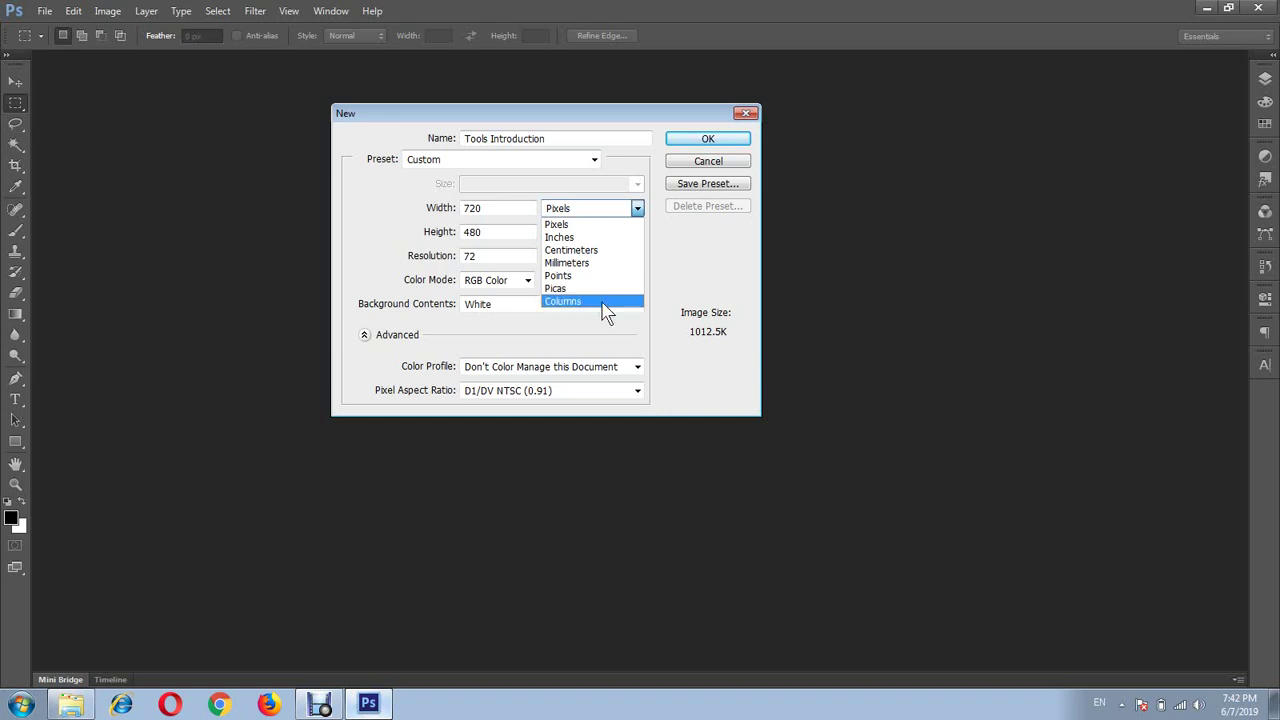
Enter width 1000 px, height 1000 px and resolution 300 pixels/inch in the New dialog
left_click(597, 225)
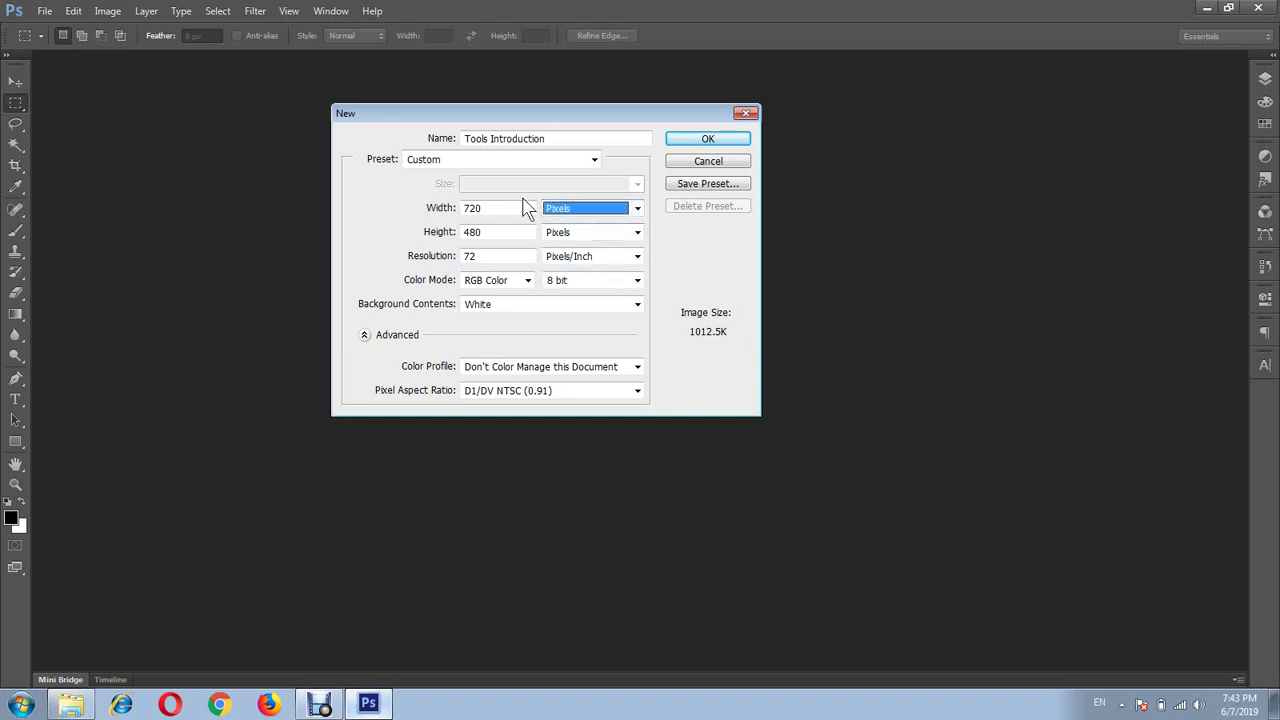
double_click(487, 207)
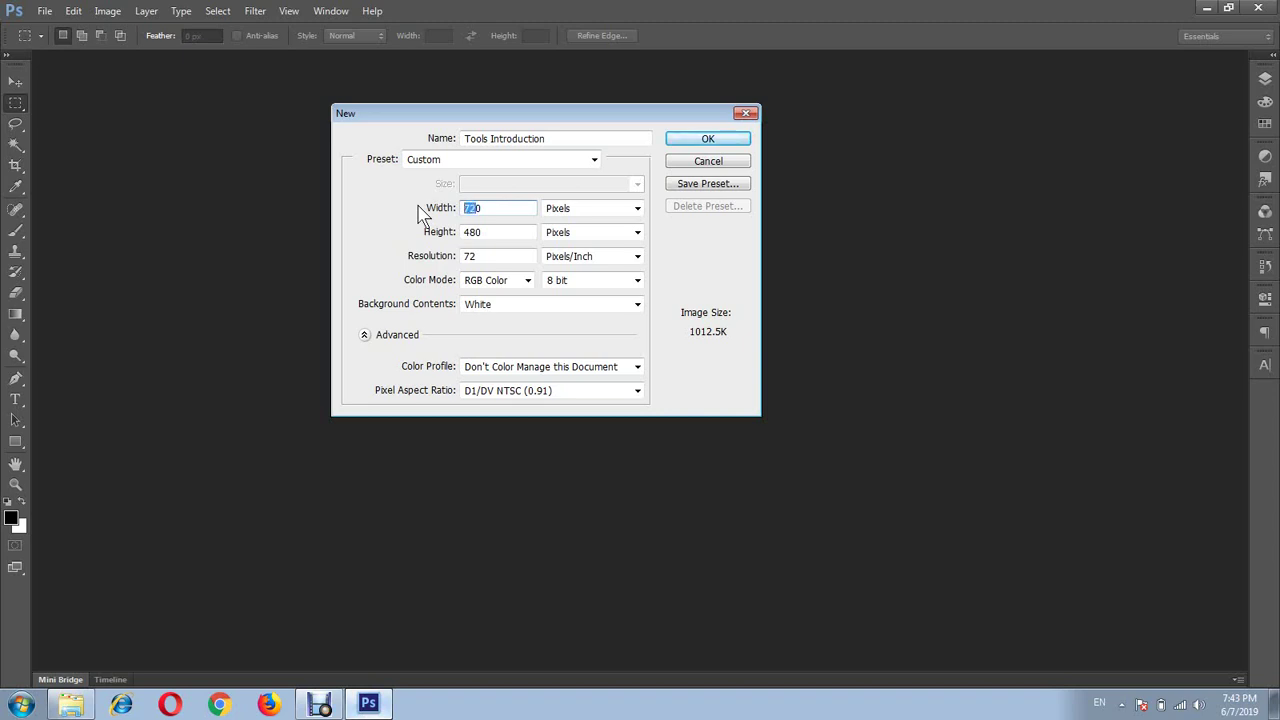
type("10")
type("0")
type("0")
key("Tab")
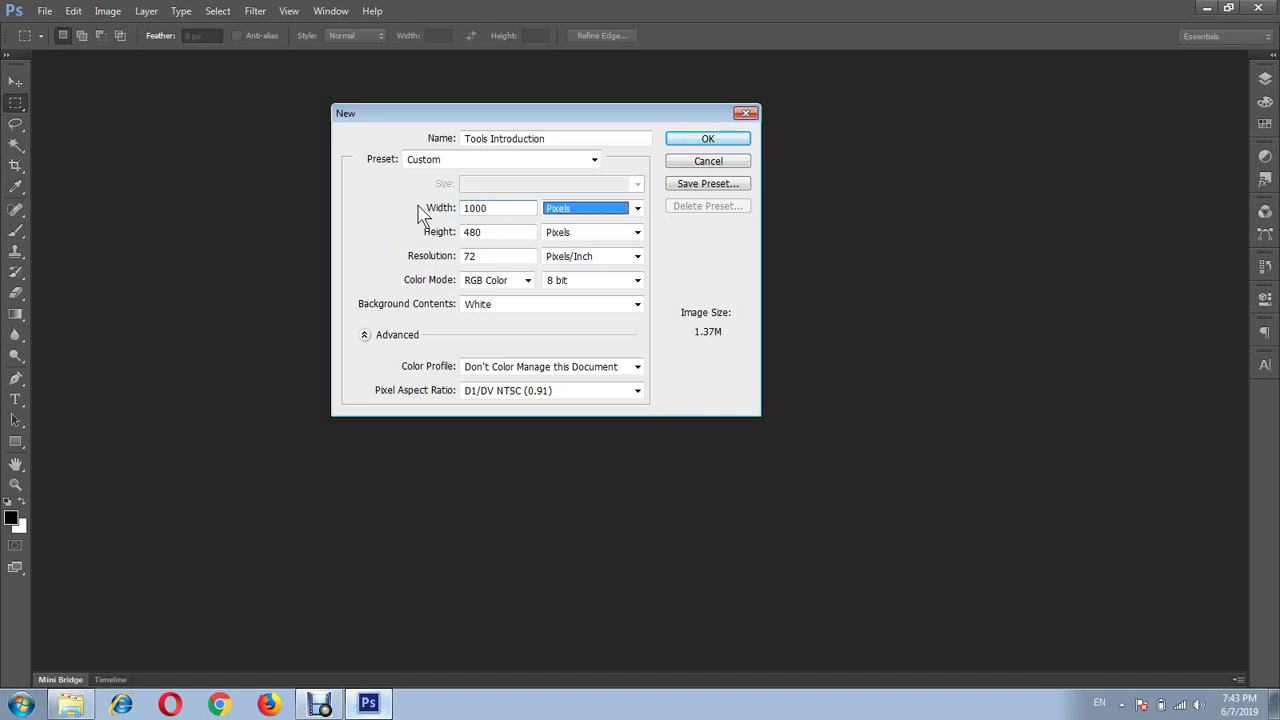
key("Tab")
type("10")
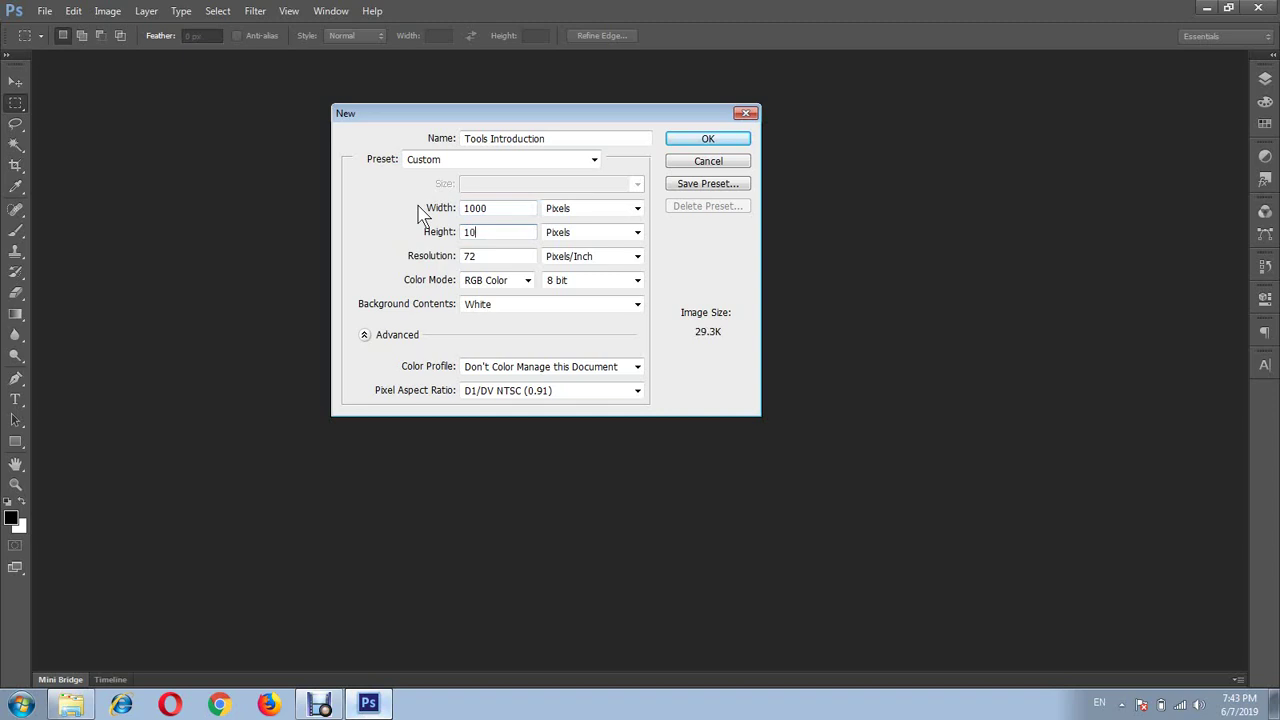
type("00")
key("Tab")
key("Tab")
type("3")
type("00")
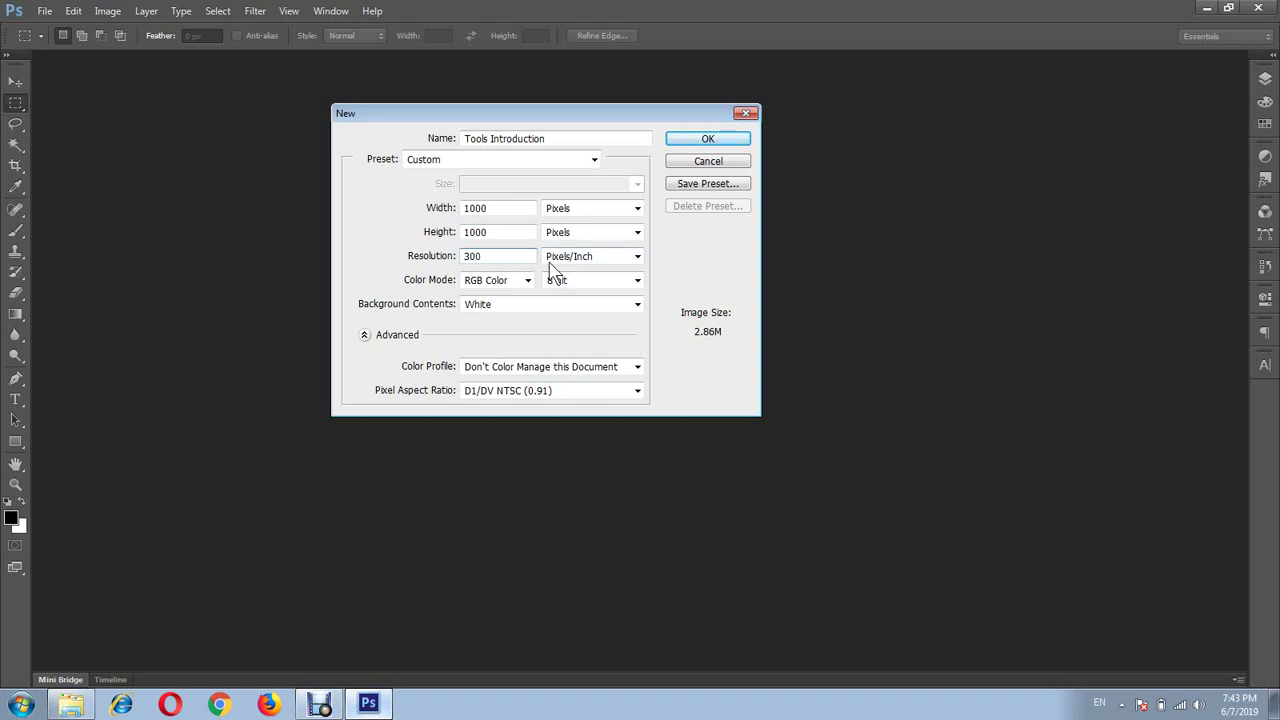
Keep RGB Color as the colour mode, then show the Background Contents choices
left_click(527, 282)
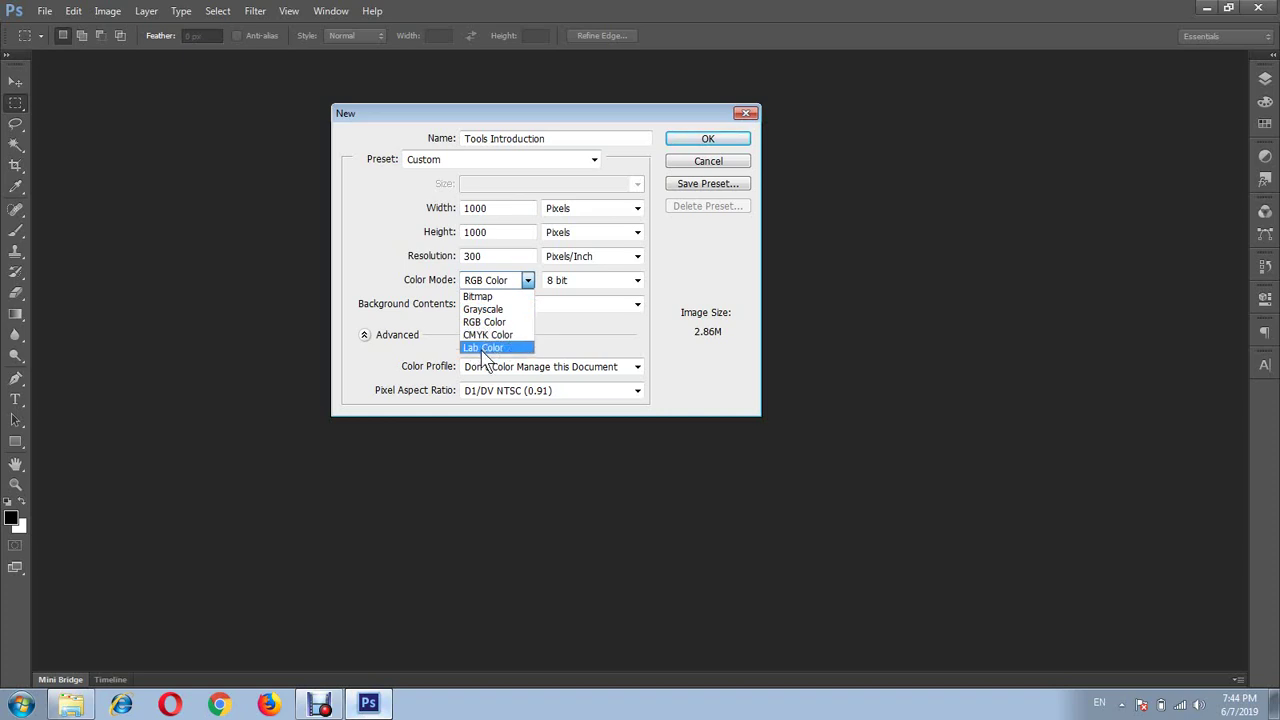
left_click(485, 325)
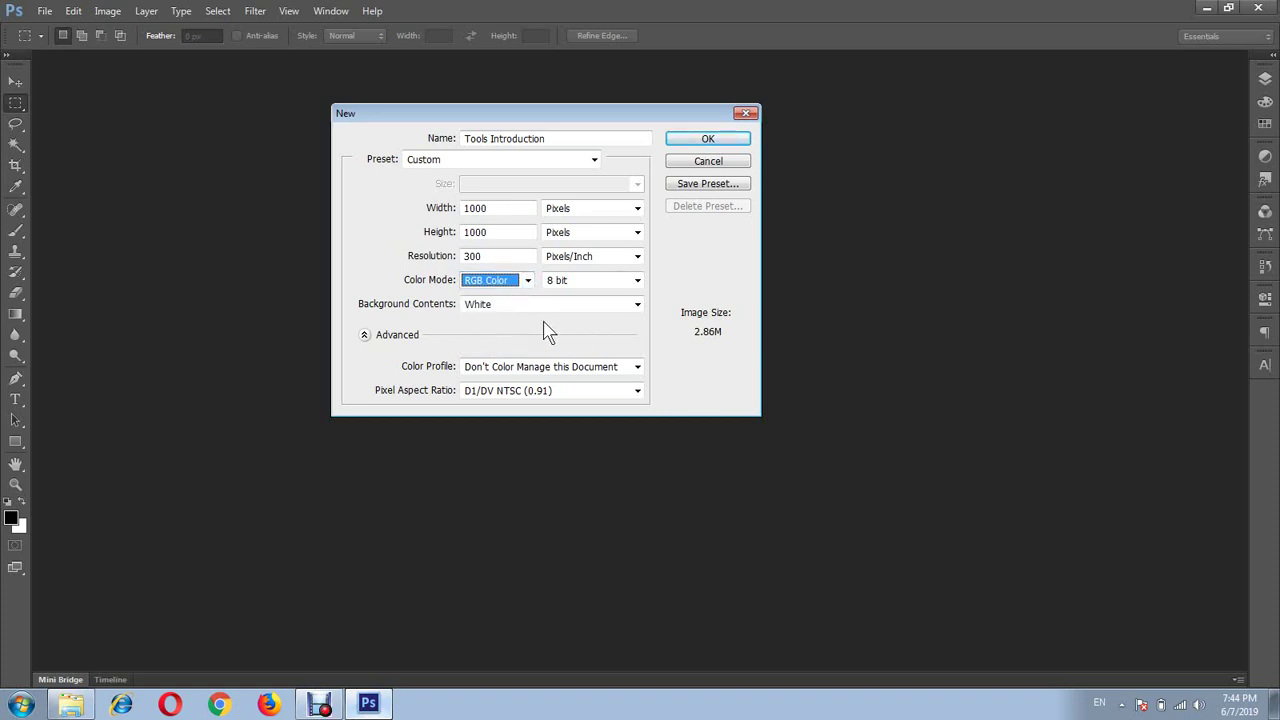
left_click(637, 304)
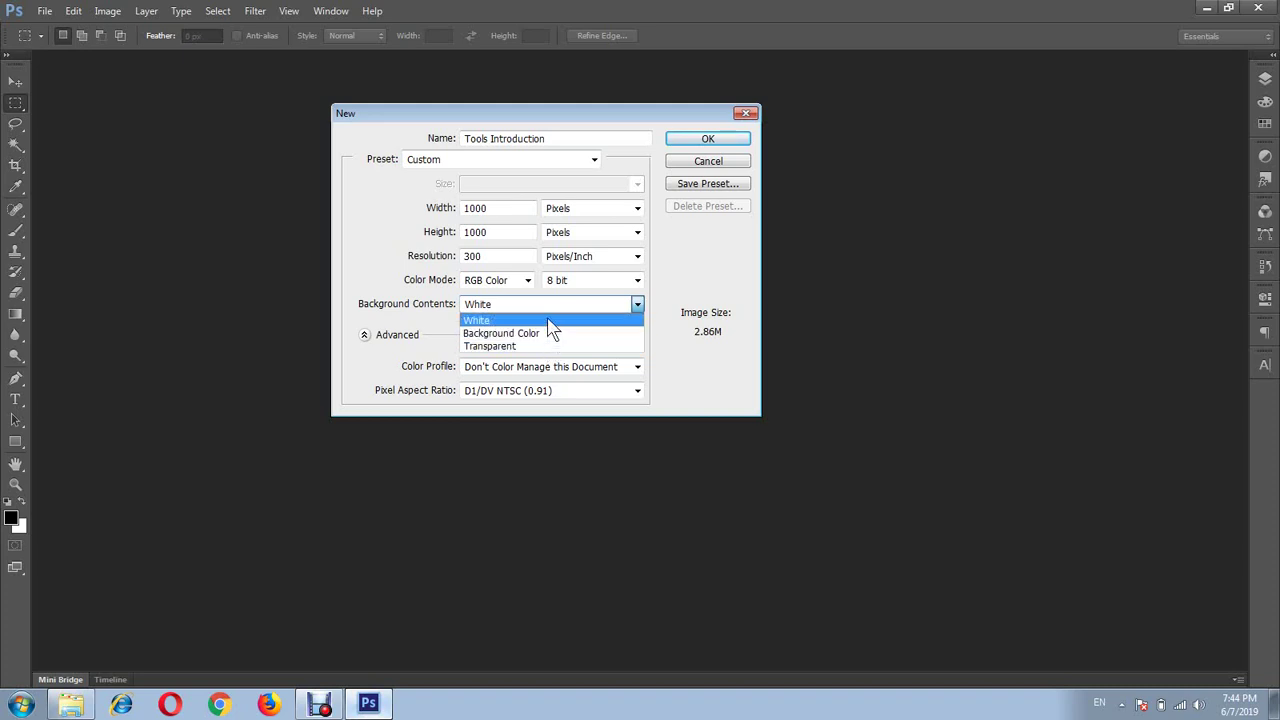
Choose White as the background contents
left_click(551, 322)
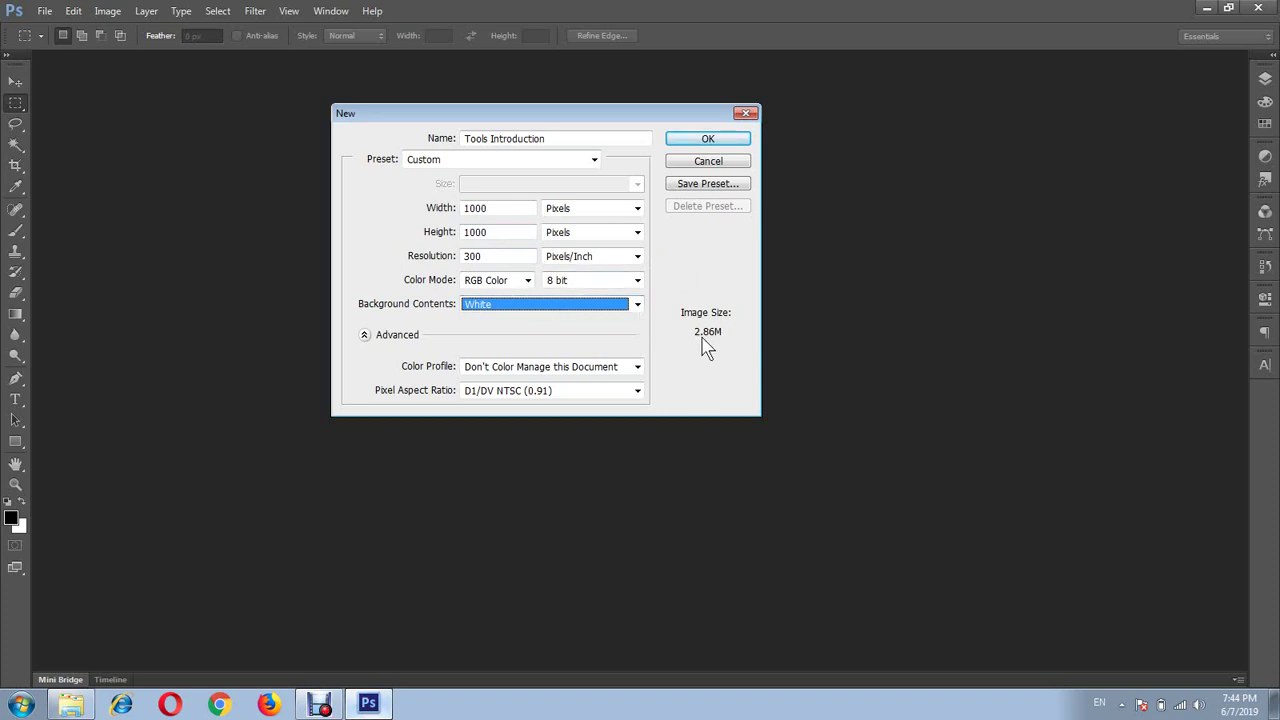
Confirm the Tools Introduction settings and tick Don't show again on the aspect-ratio notice
left_click(716, 137)
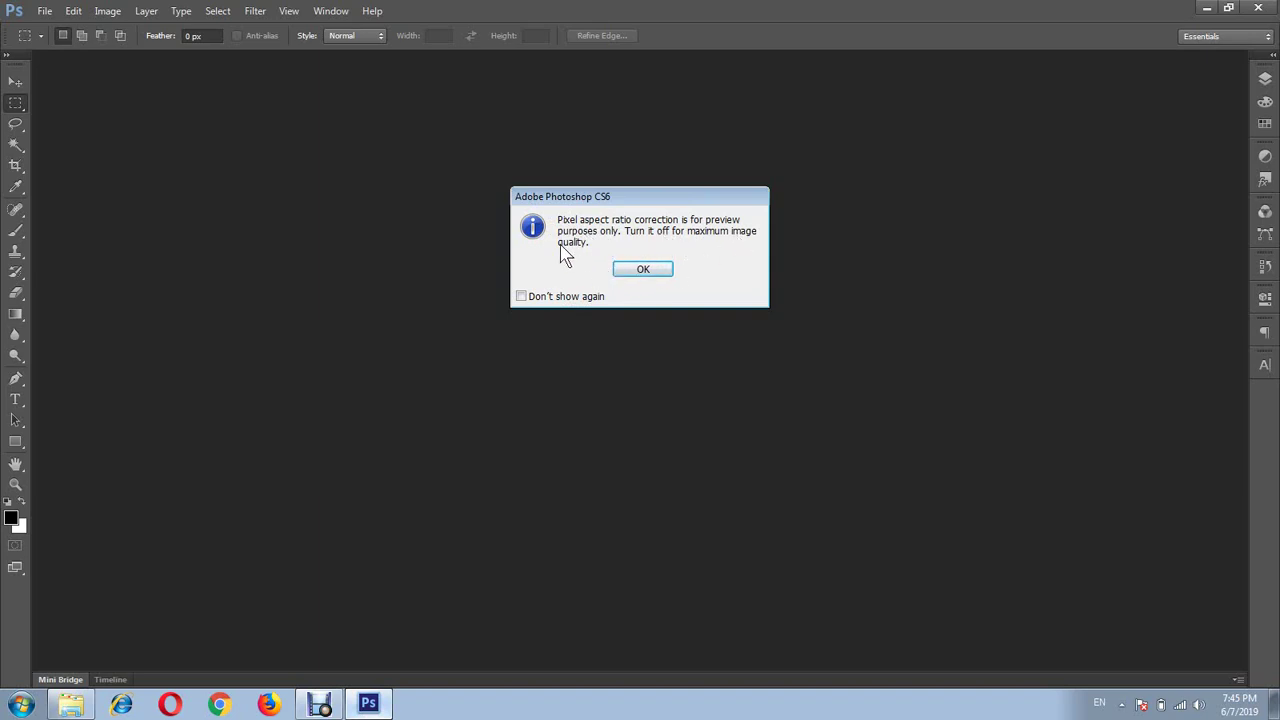
left_click(522, 296)
Dismiss the pixel aspect ratio notice and bring Debut Professional to the front
left_click(650, 274)
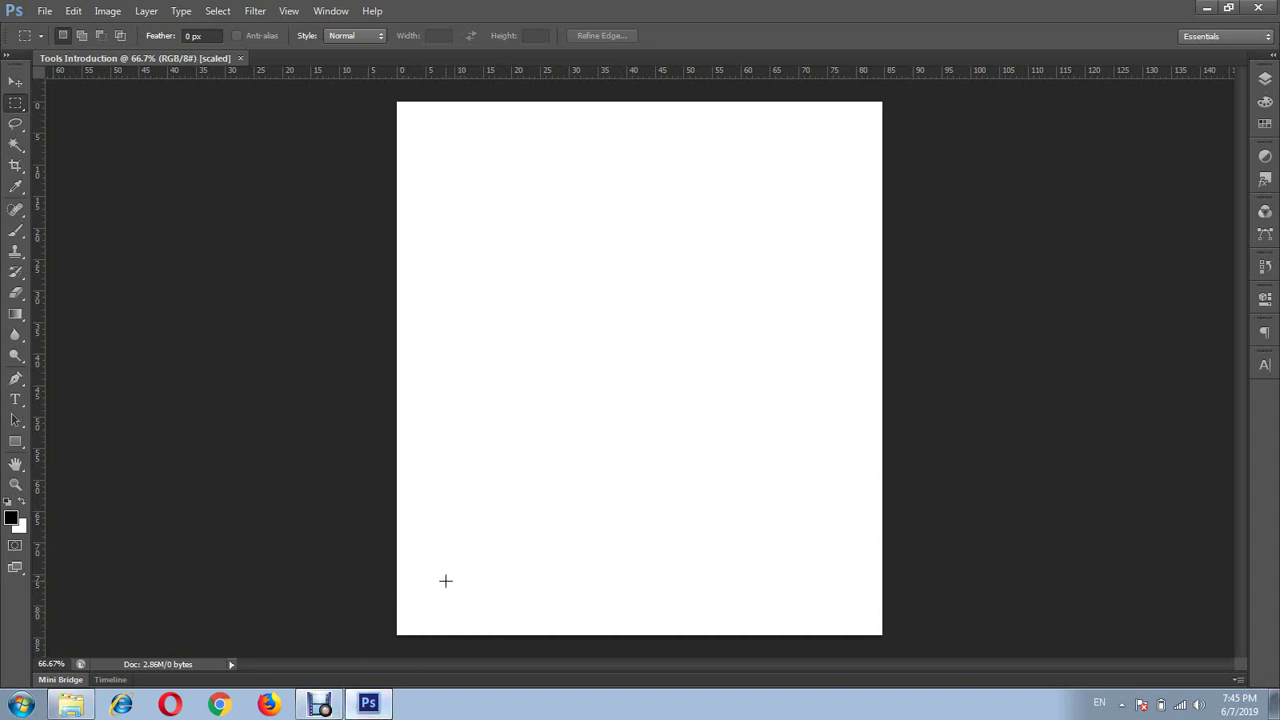
left_click(320, 705)
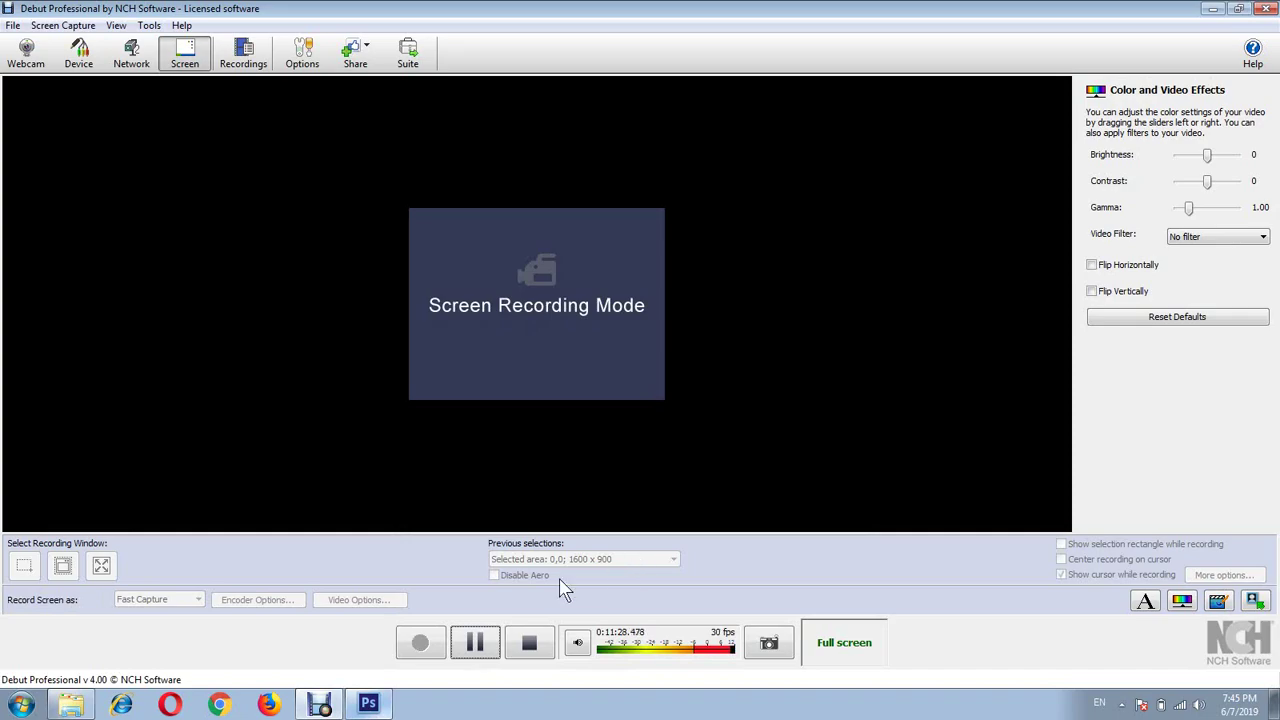